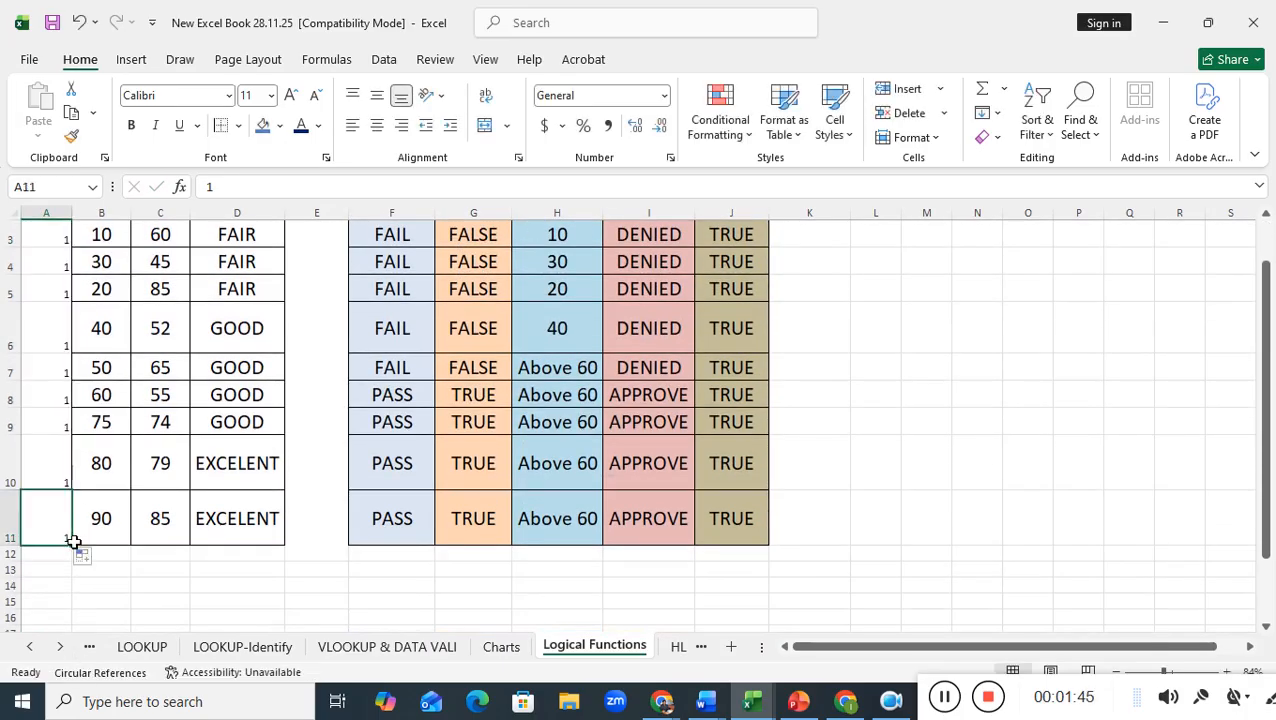
Fill A3:A11 with the number series 1 to 9 and format column A as centred, bold, 14-point text
click(84, 556)
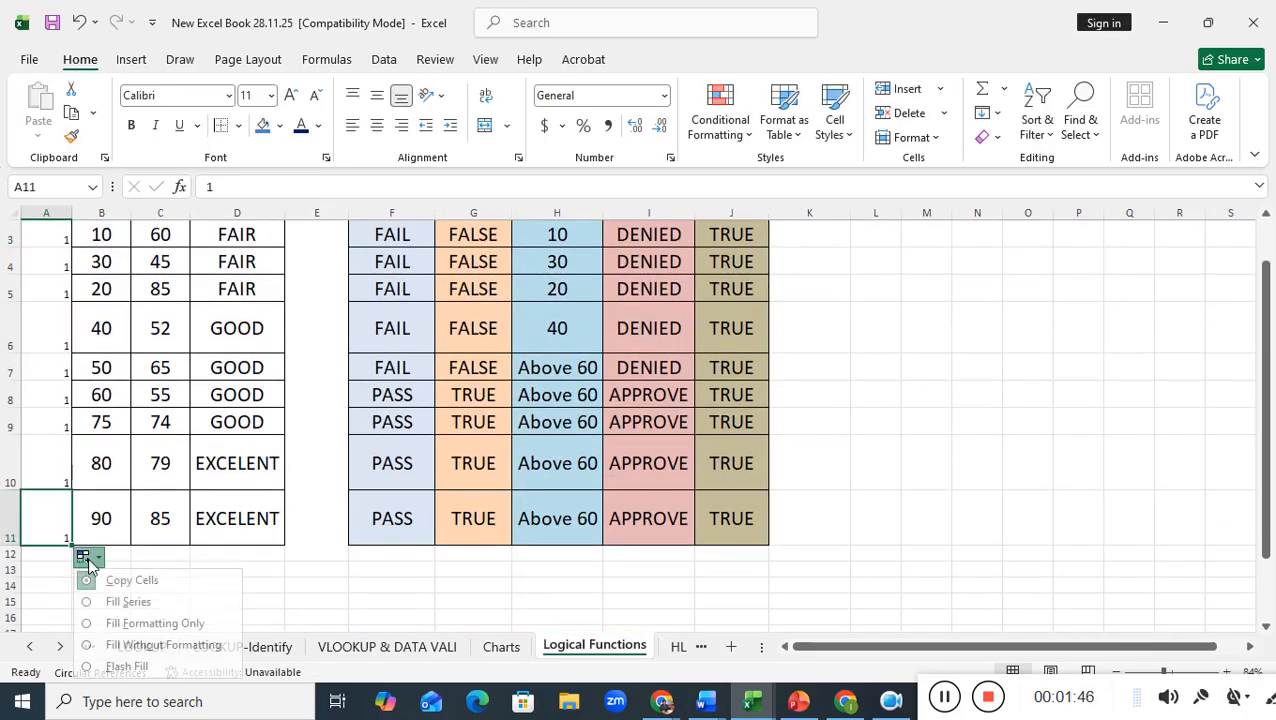
click(152, 603)
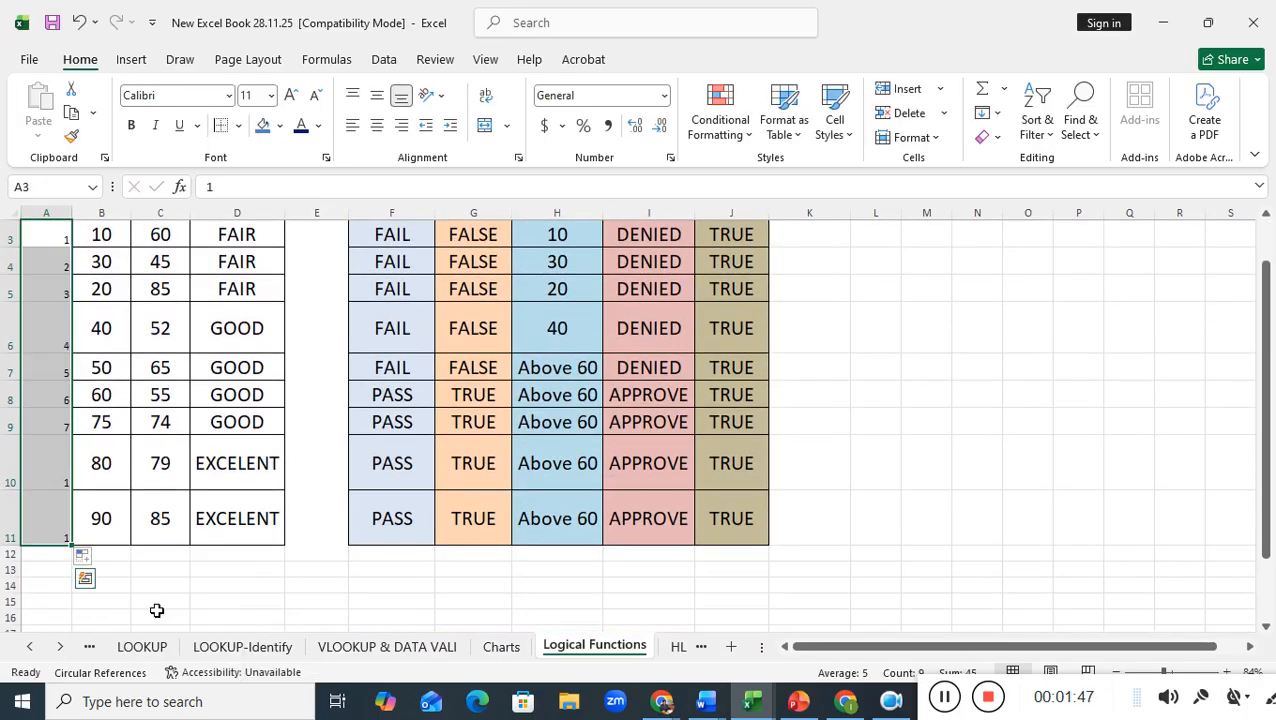
click(45, 212)
click(376, 125)
click(131, 125)
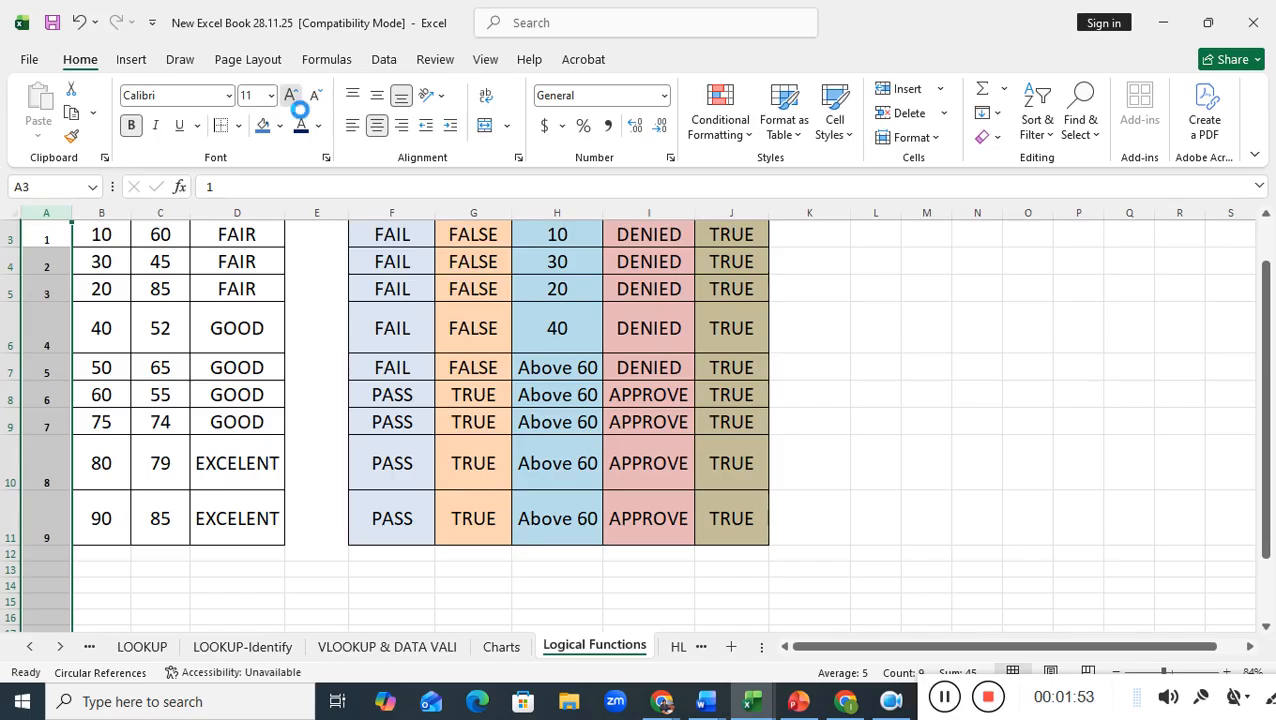
click(160, 575)
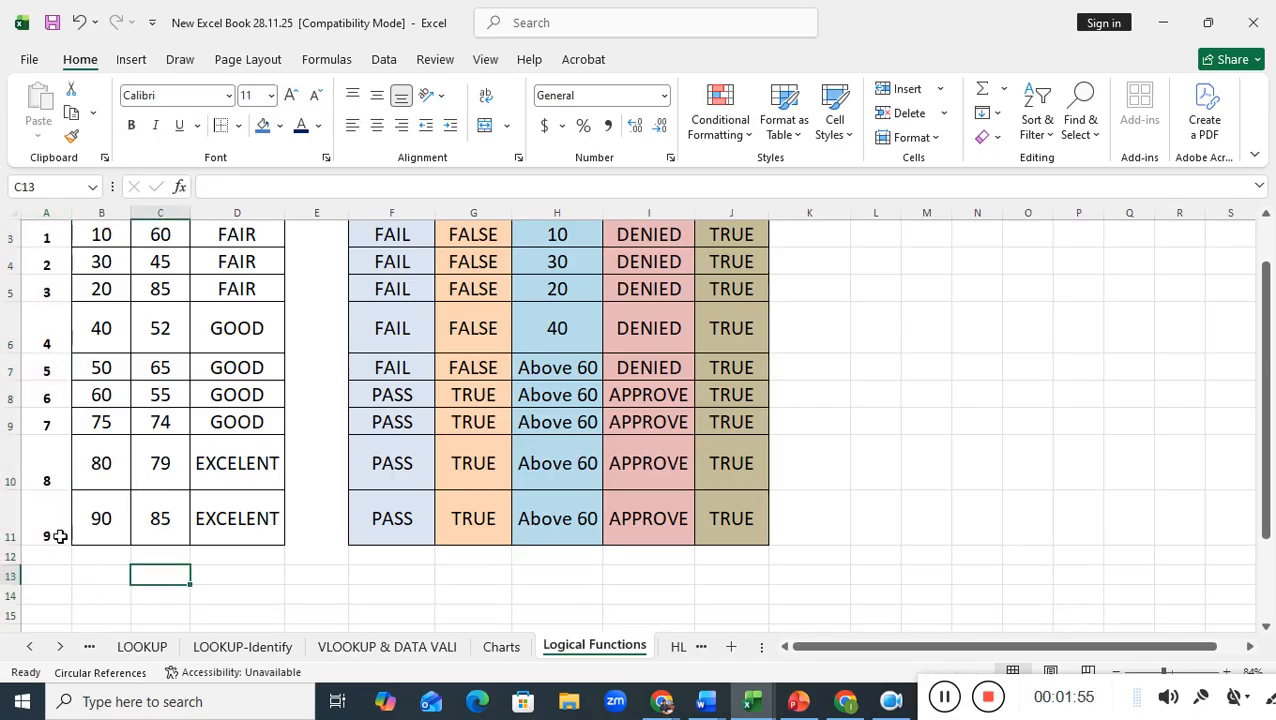
Reduce the heights of rows 6, 10 and 11 to bring them closer to the other data rows
scroll(67, 549, up, 1)
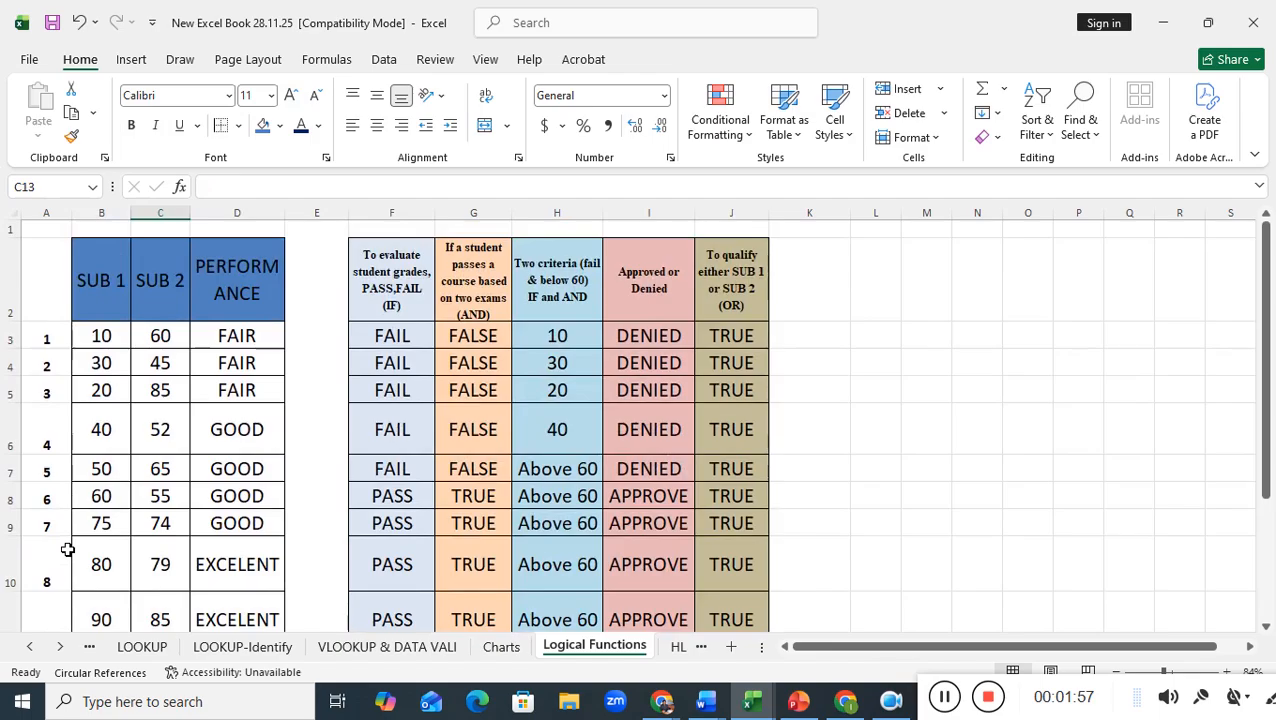
drag(18, 456, 20, 453)
click(20, 447)
click(903, 500)
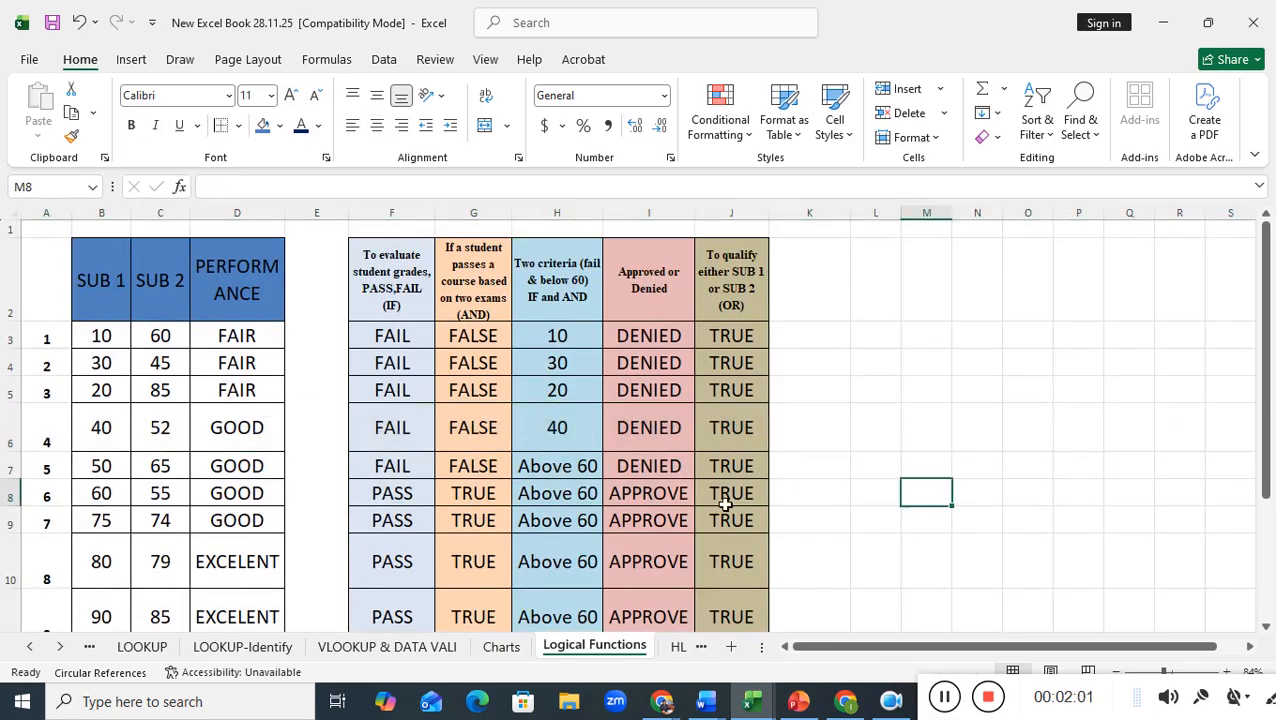
drag(20, 460, 21, 440)
drag(24, 578, 24, 566)
drag(20, 628, 20, 604)
click(840, 438)
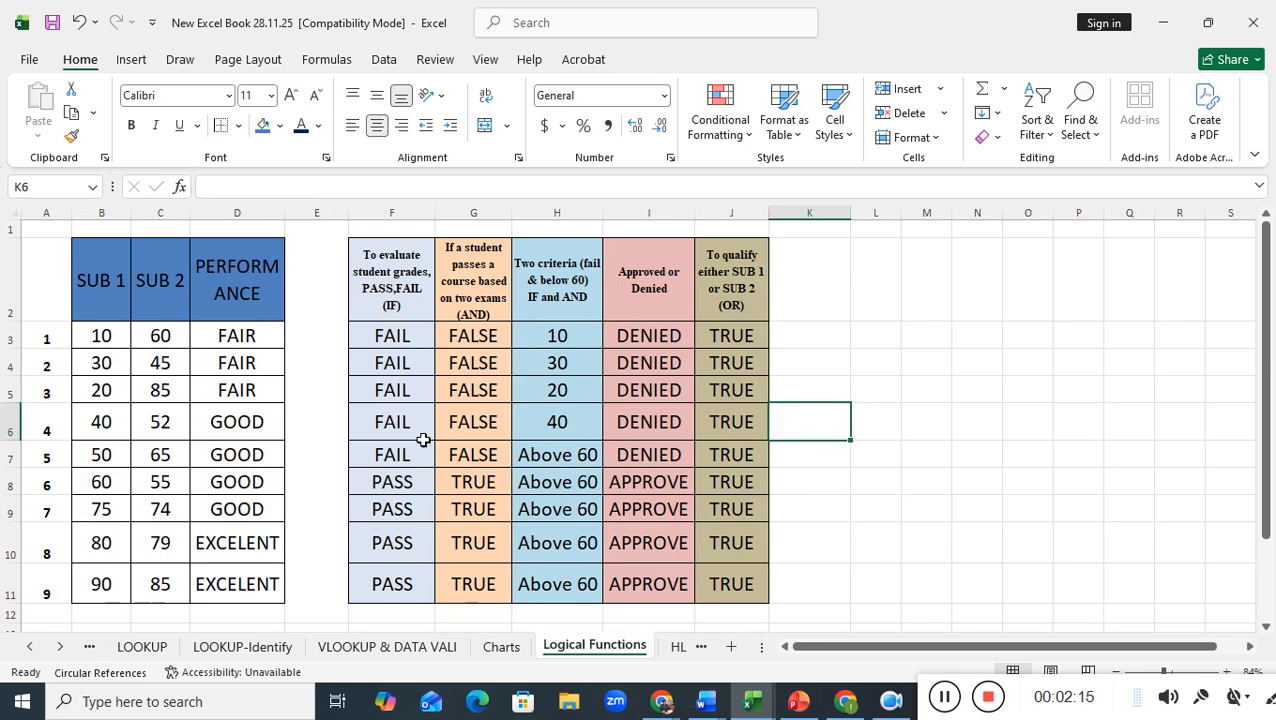
Examine the SUB 1, SUB 2 and PERFORMANCE columns and the entries for students 1, 7 and 9
click(117, 215)
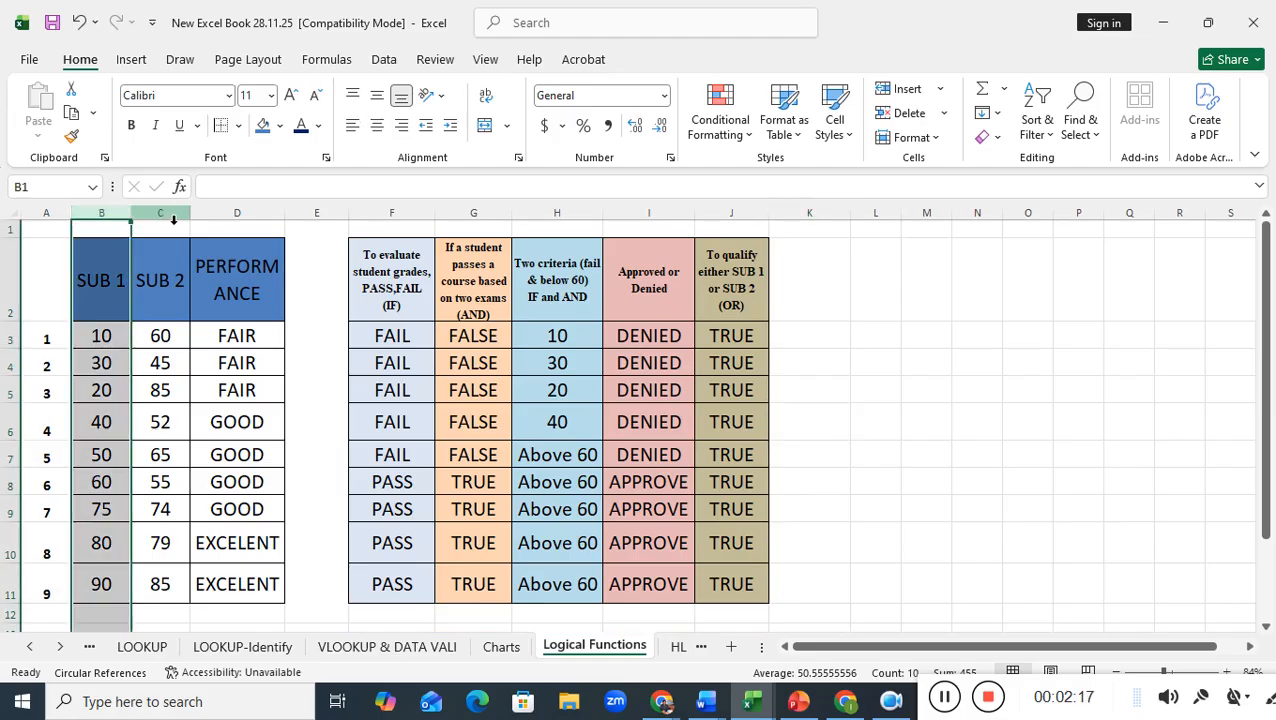
click(174, 220)
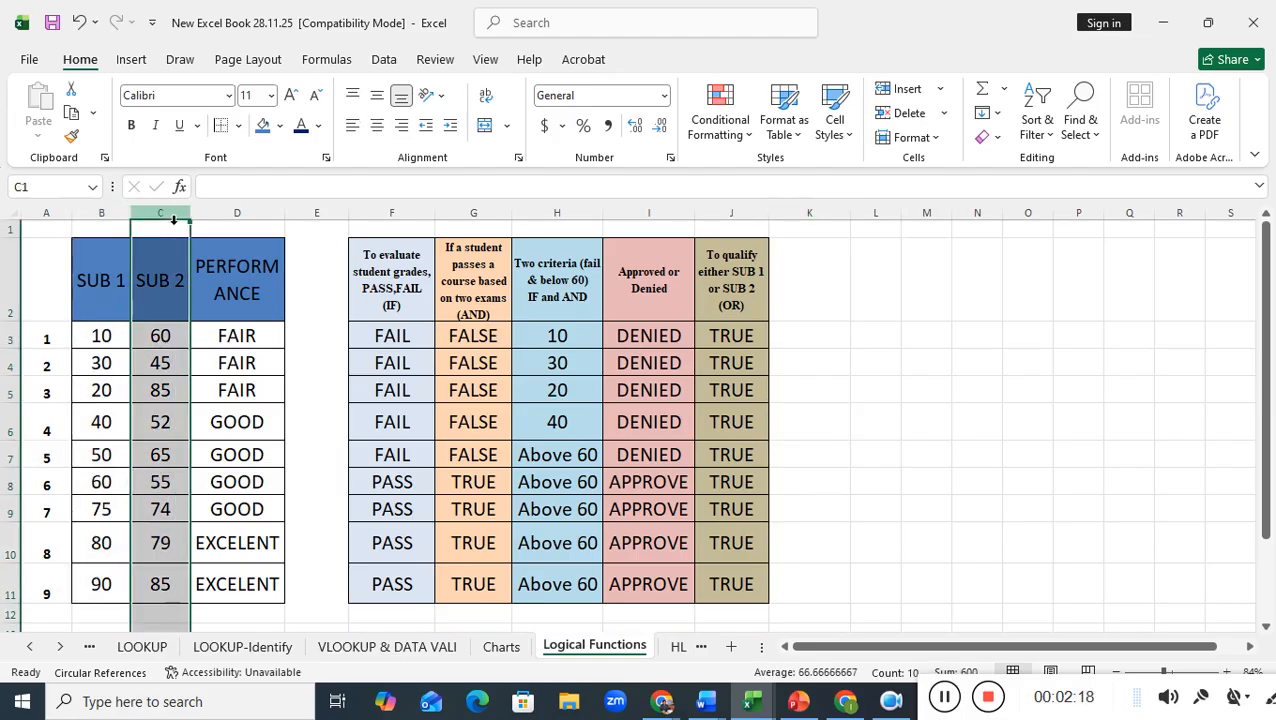
click(234, 216)
click(109, 346)
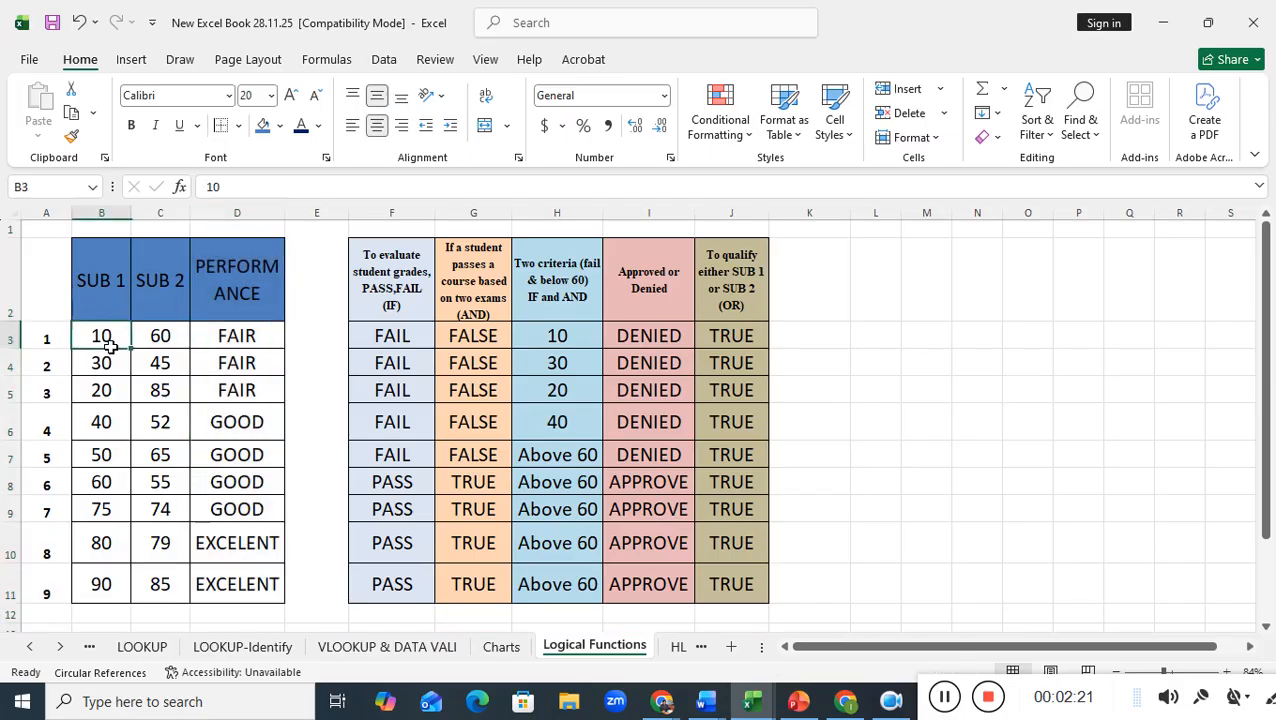
double_click(55, 348)
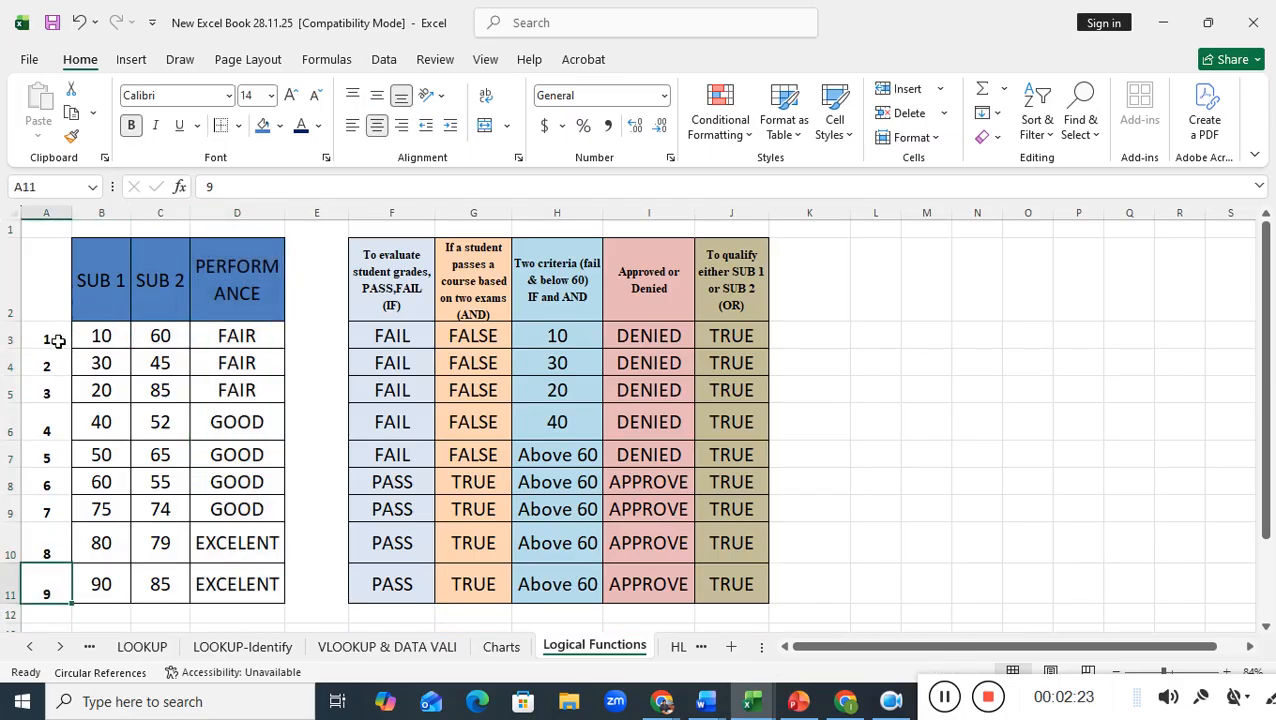
click(53, 334)
click(116, 340)
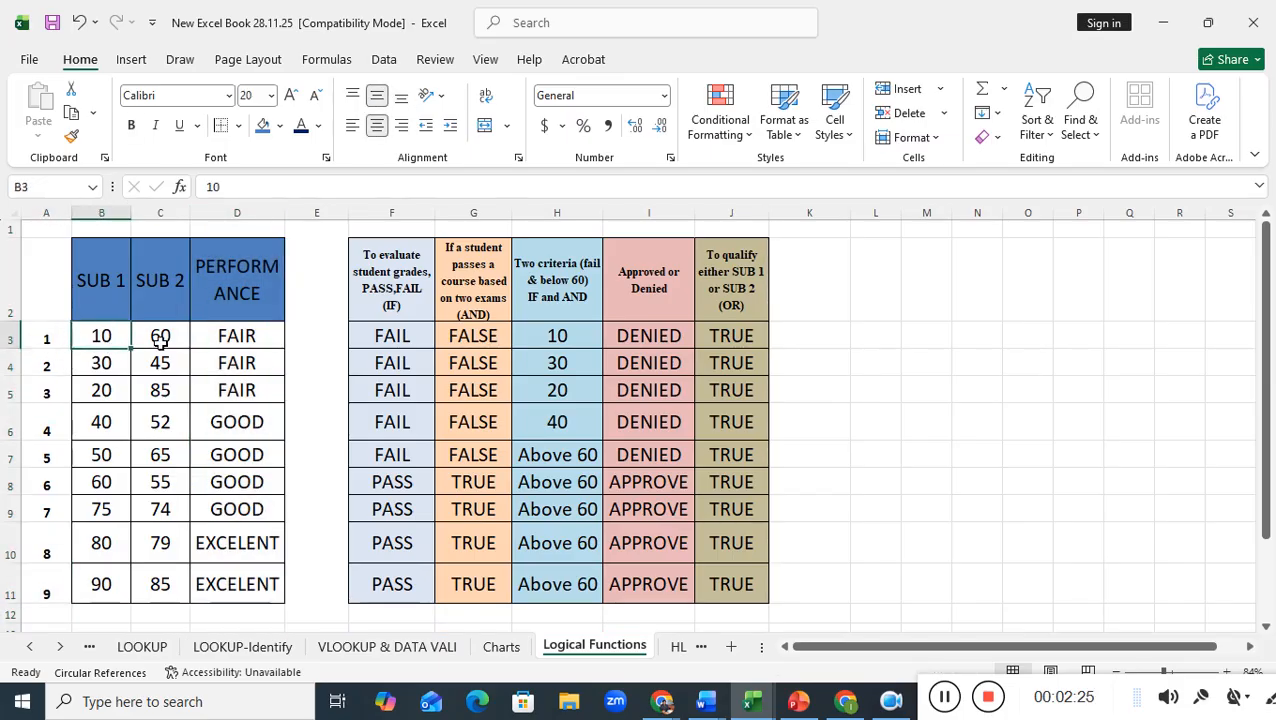
click(168, 344)
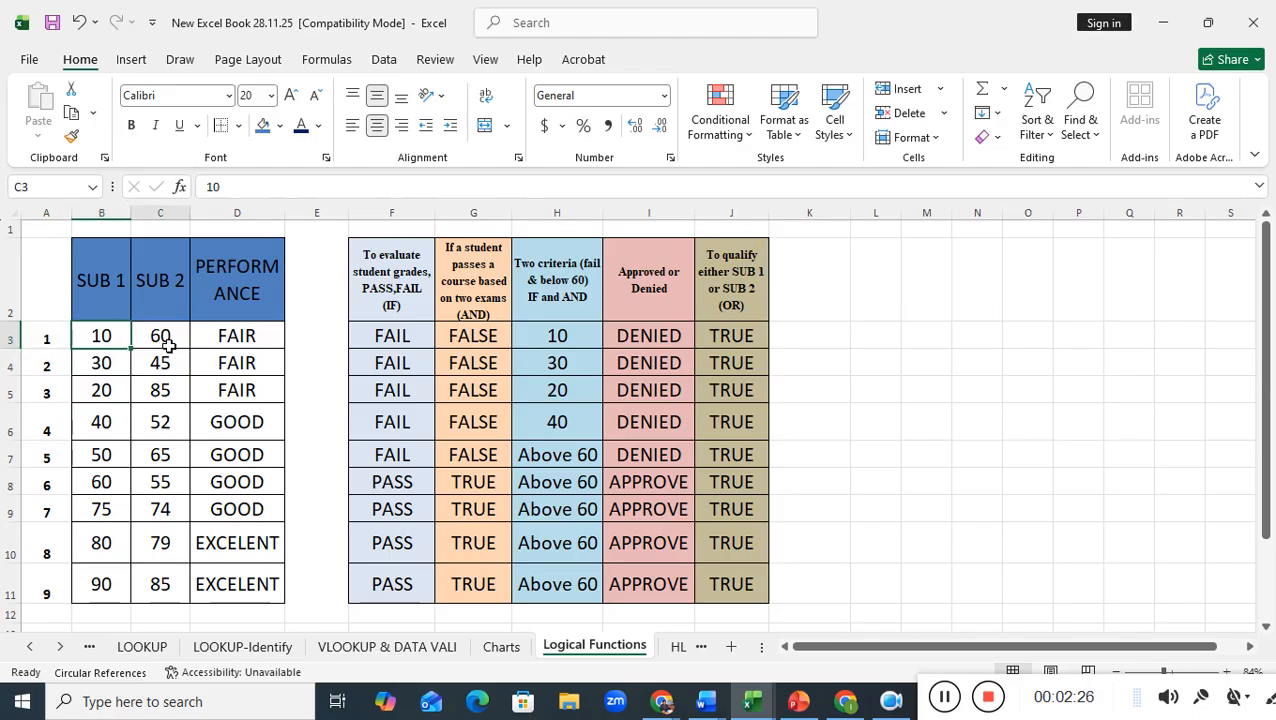
click(267, 347)
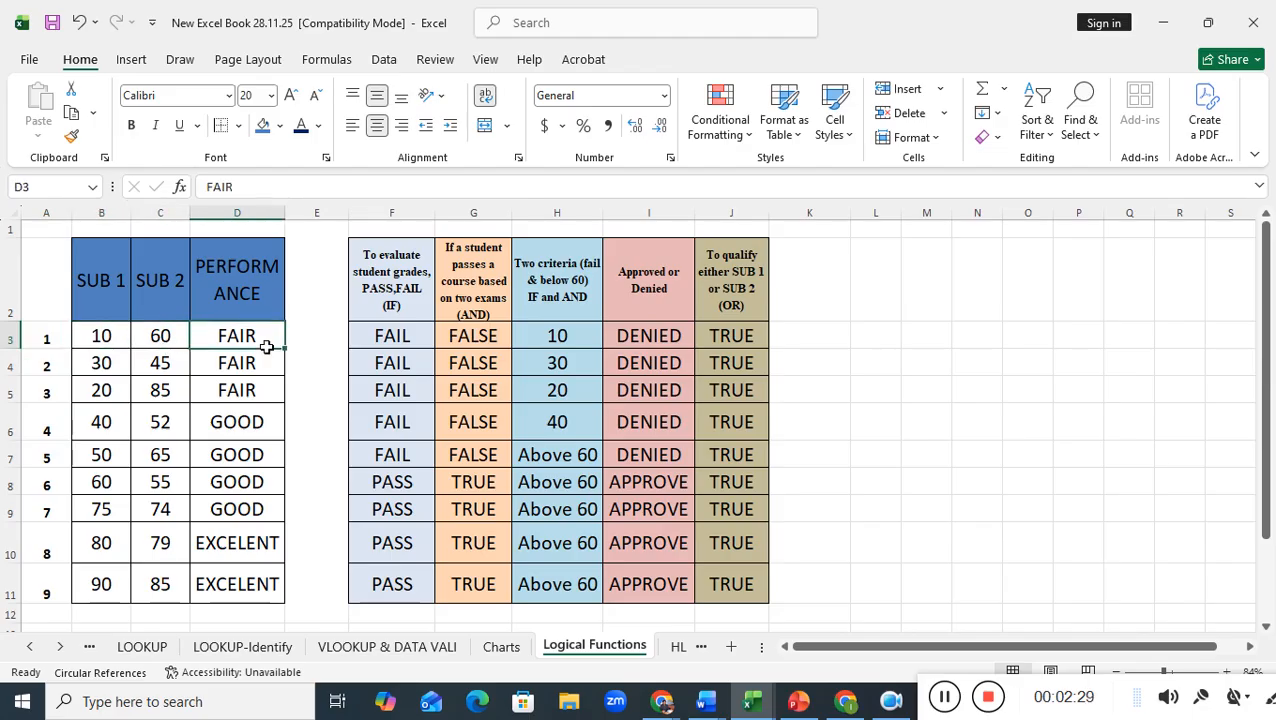
click(108, 518)
click(165, 516)
click(245, 521)
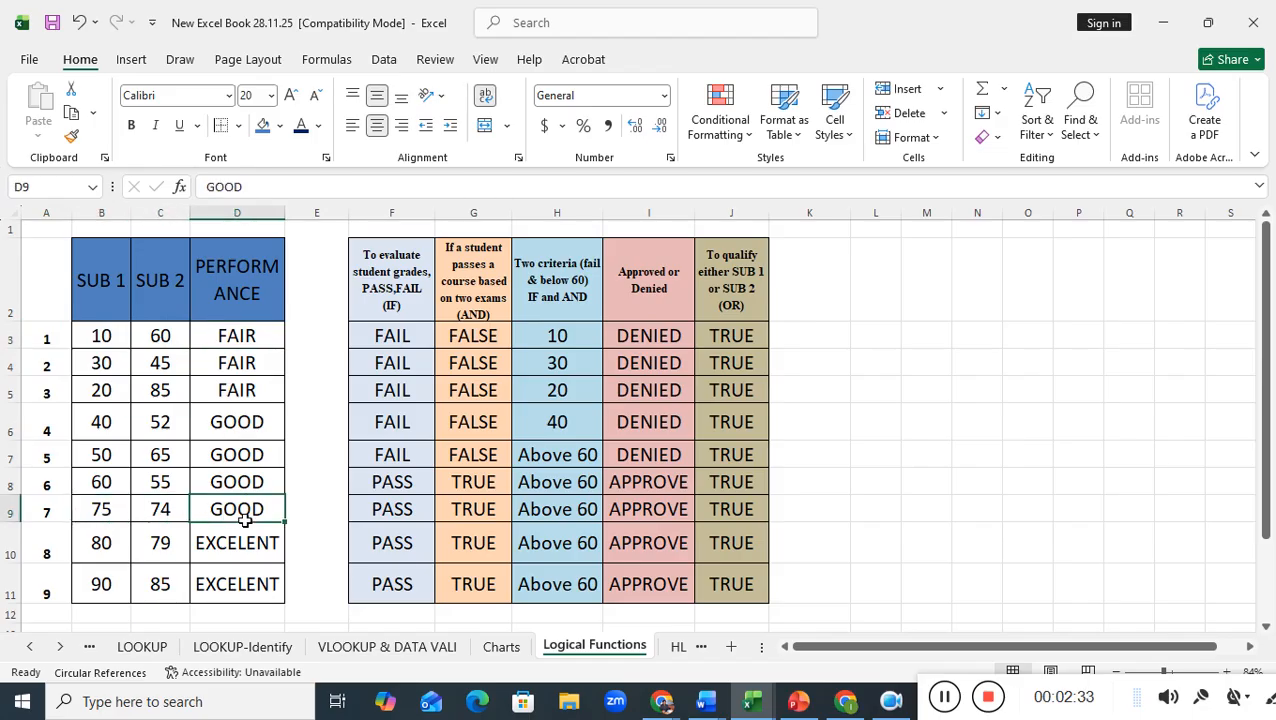
click(92, 591)
click(152, 593)
click(212, 592)
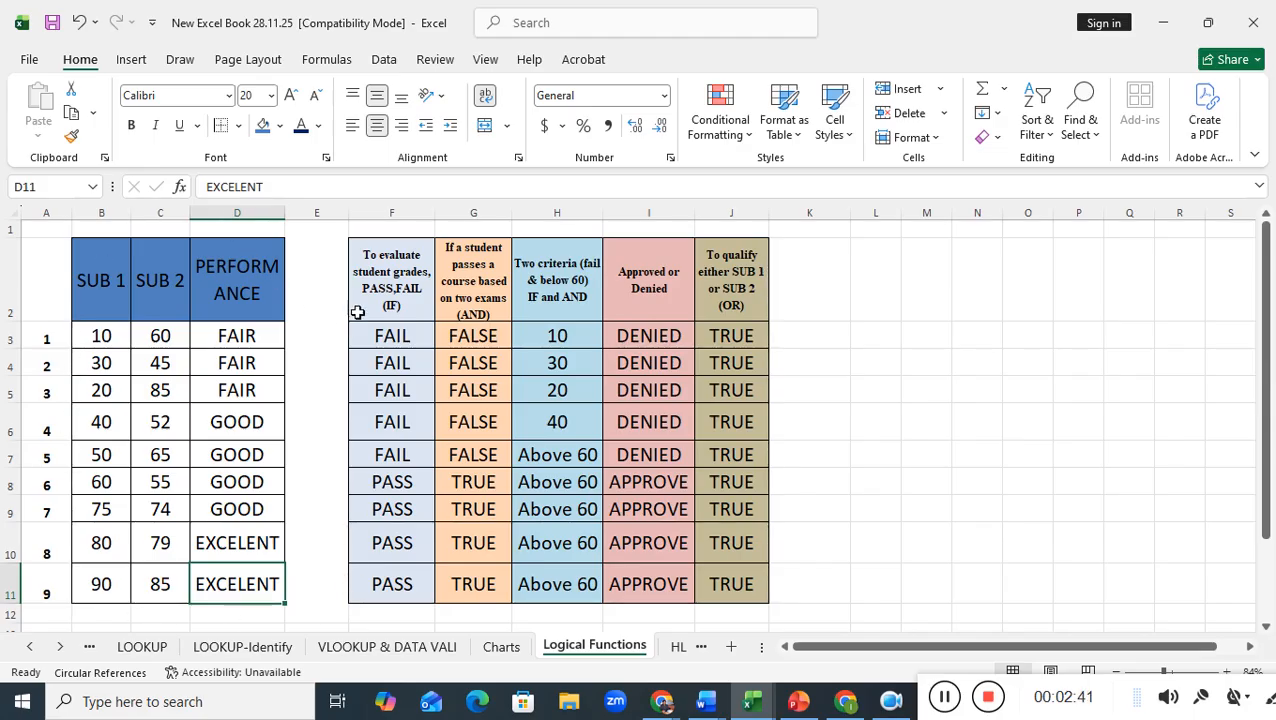
Read the grade-evaluation heading in F2 and go through the arguments of the IF formula in F3
click(382, 294)
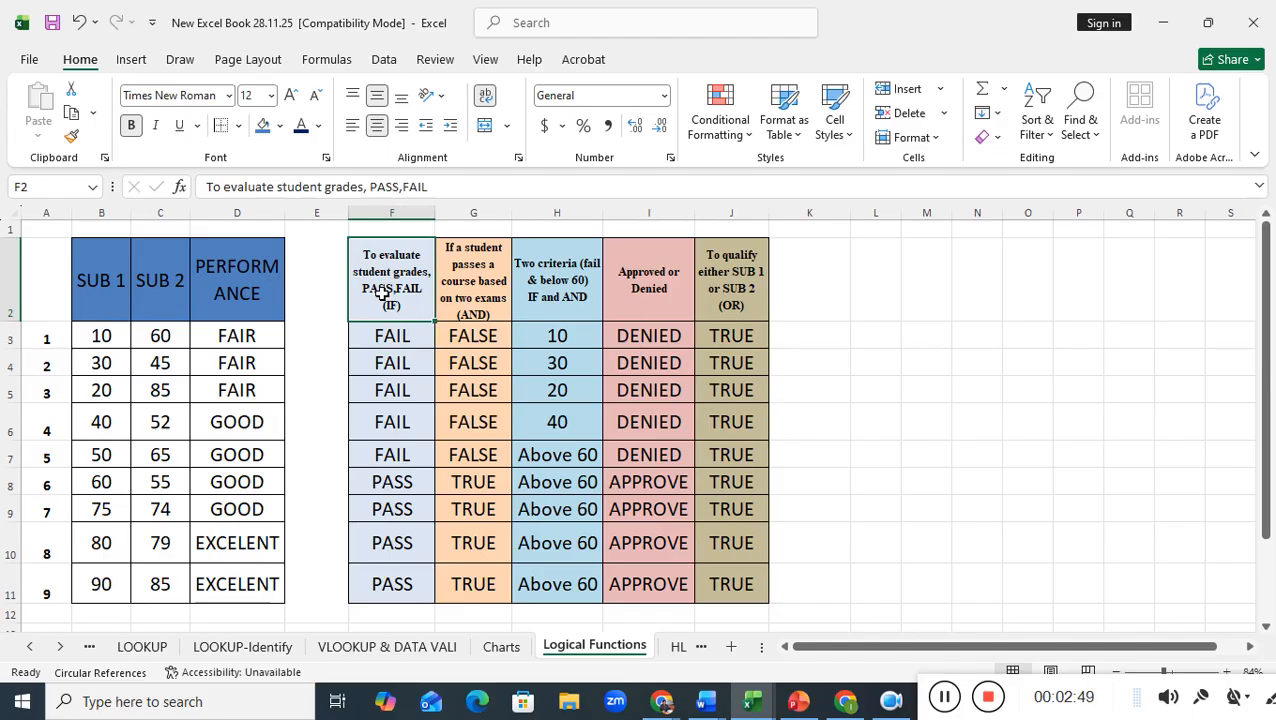
click(398, 341)
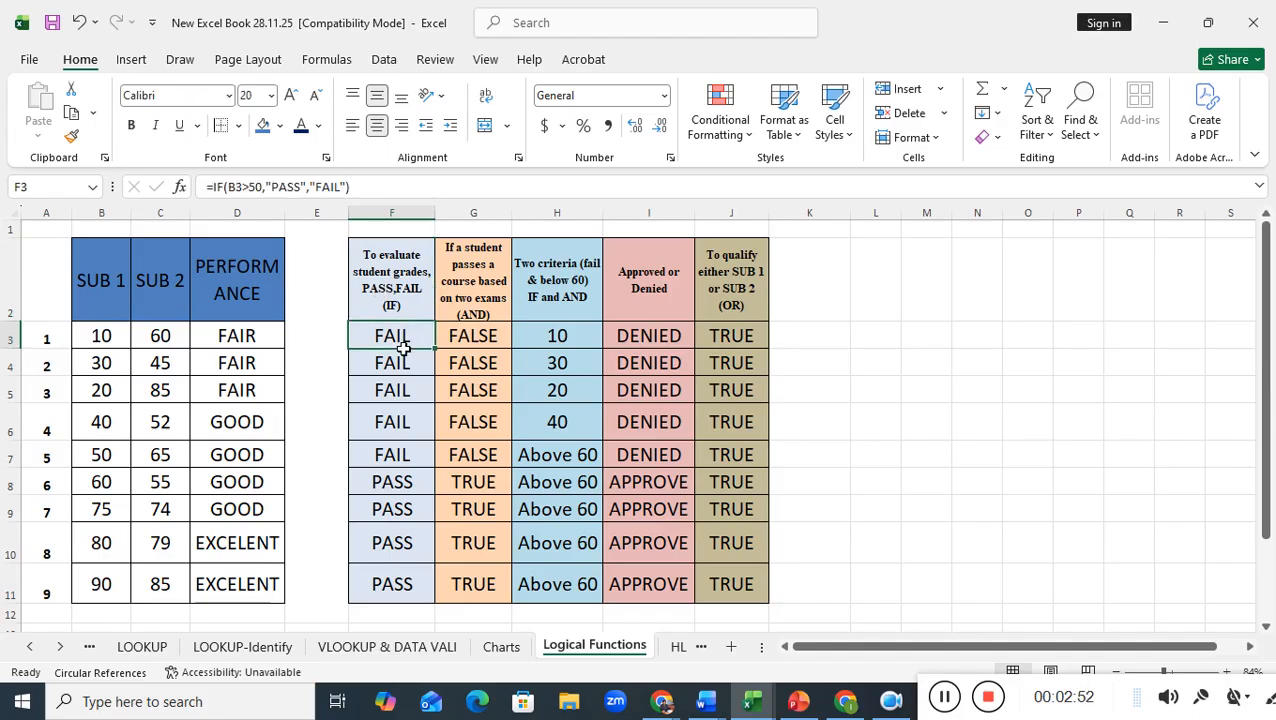
click(214, 190)
click(373, 188)
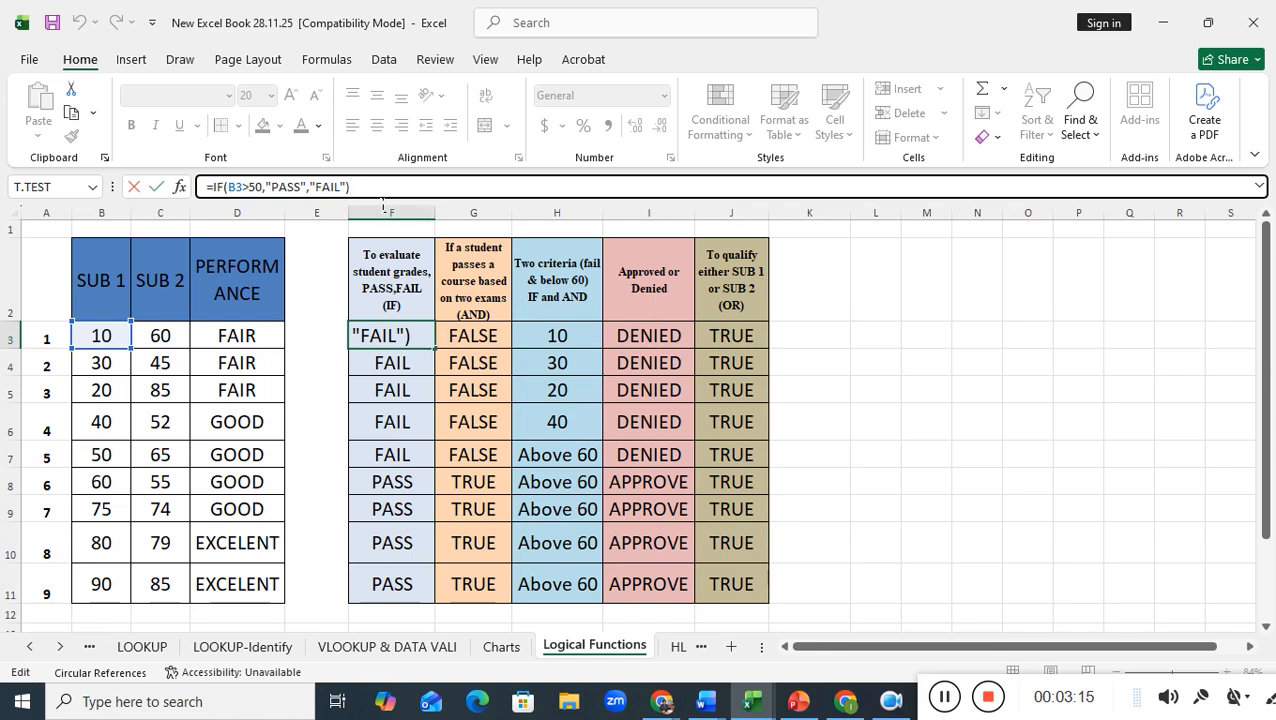
key(Left)
key(Left)
key(Left)
key(Left)
key(Left)
key(Left)
key(Left)
key(Left)
key(Left)
key(Left)
key(Left)
key(Left)
key(Left)
key(Left)
key(Left)
key(Left)
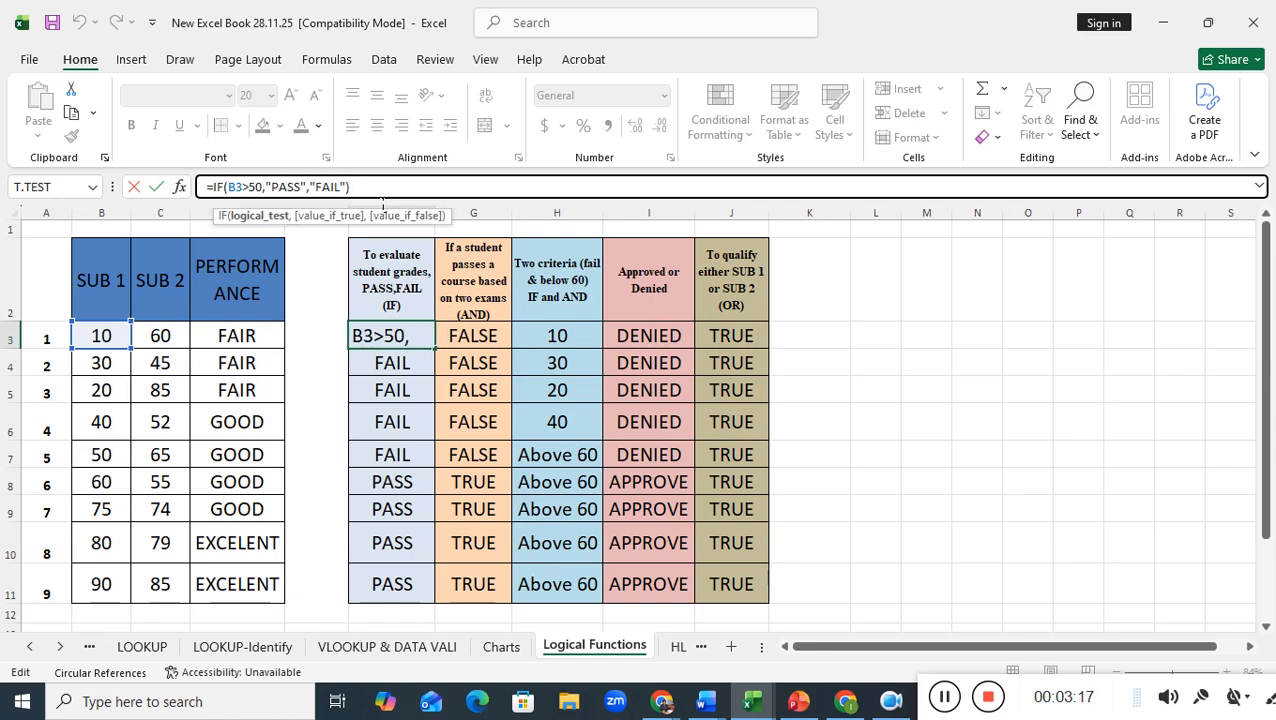
key(Left)
key(Left)
key(Left)
key(Left)
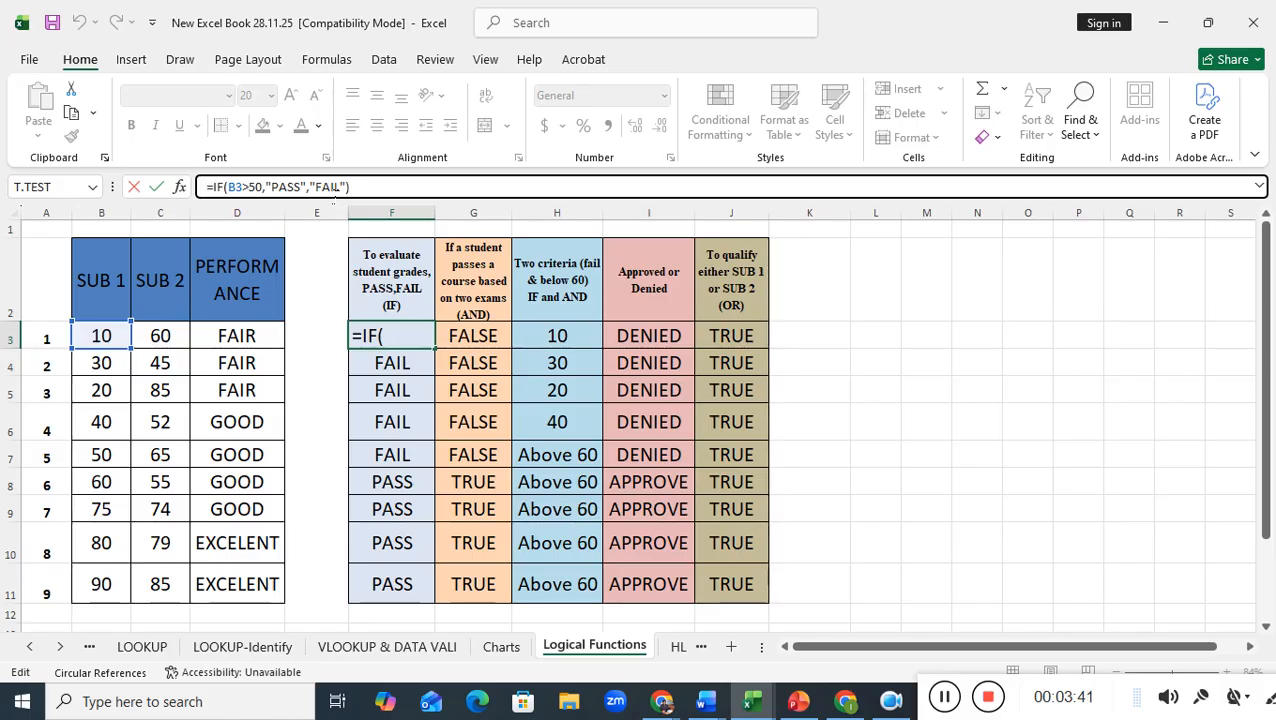
click(355, 188)
key(Return)
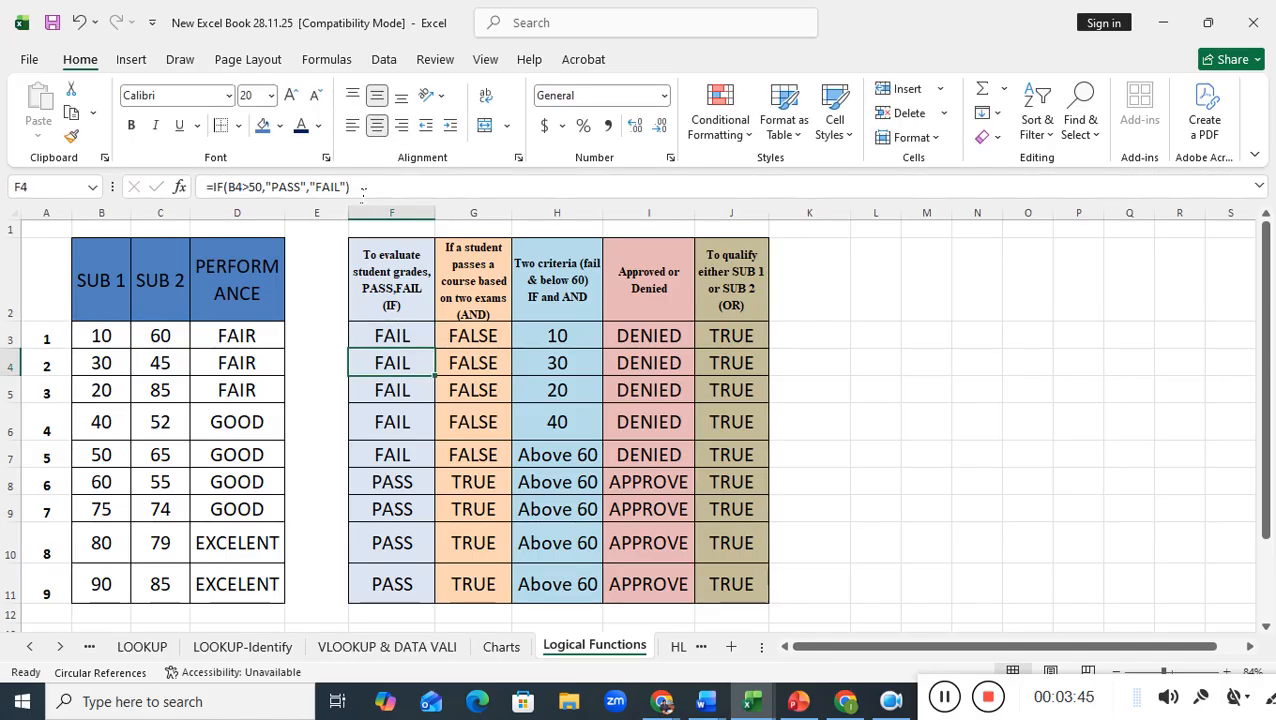
Clear the PASS/FAIL results in F4:F11, keeping the formula in F3
click(380, 340)
drag(407, 367, 403, 580)
key(Delete)
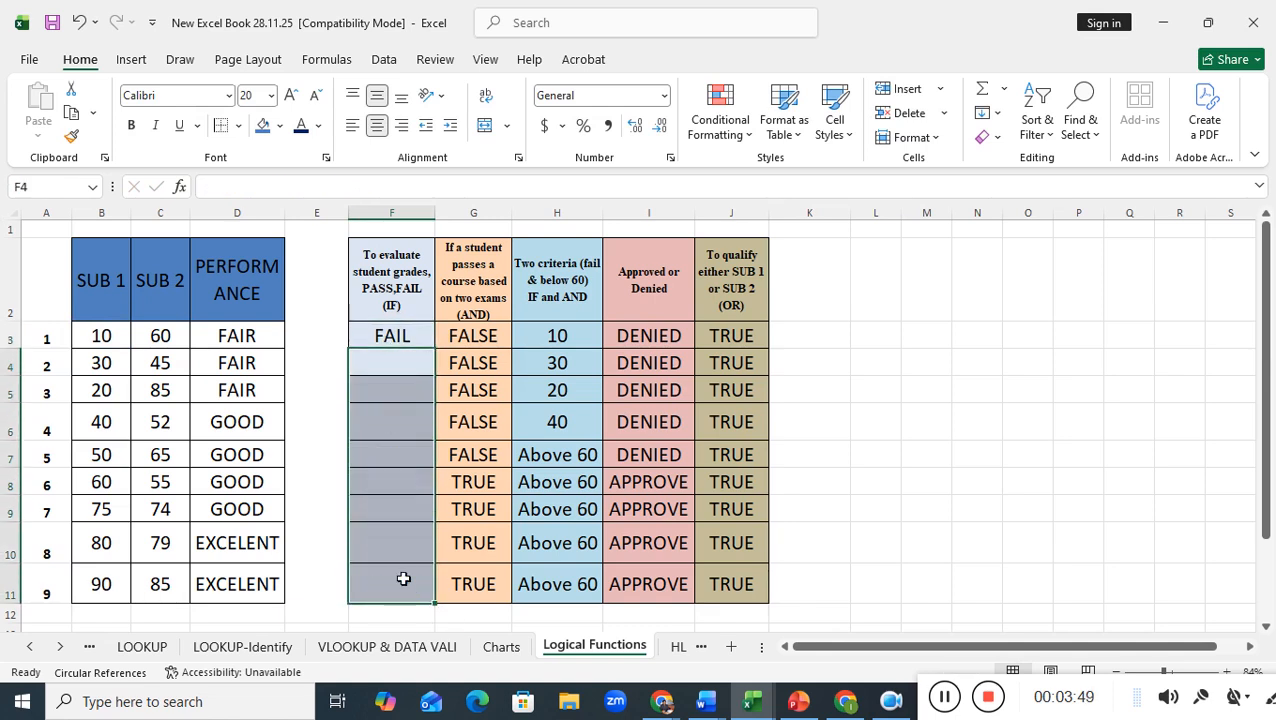
click(972, 432)
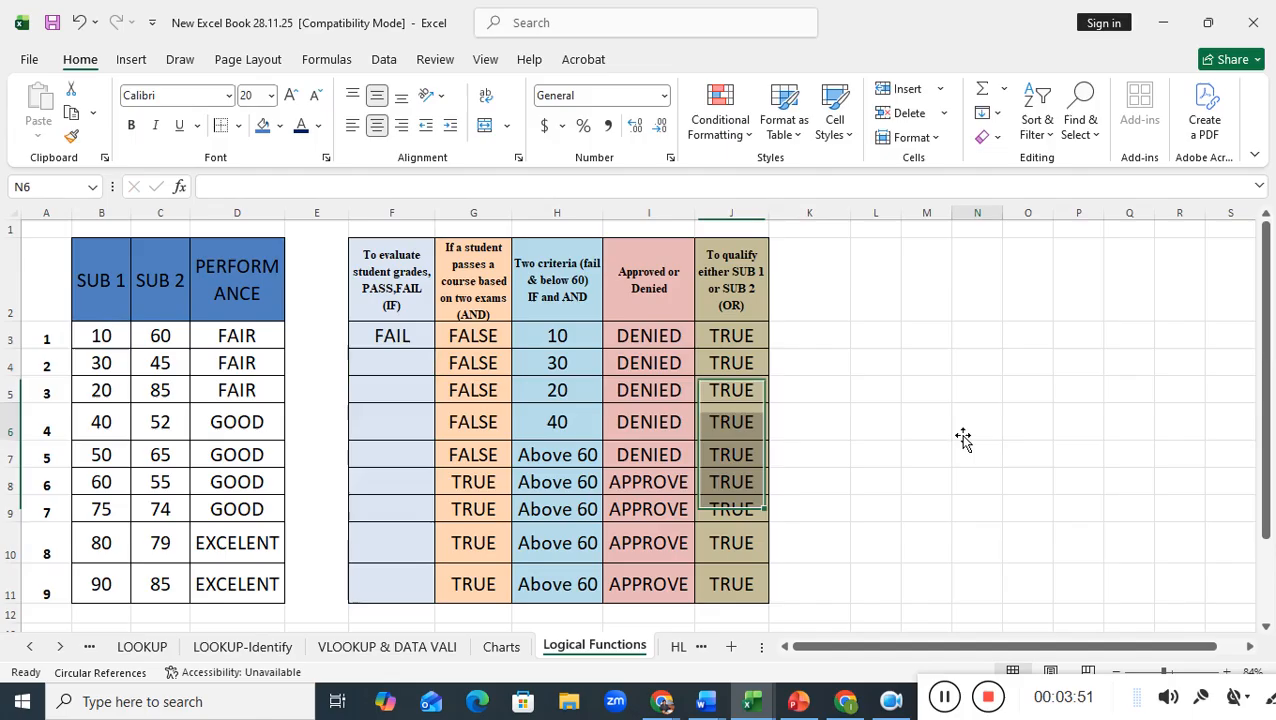
Clear the results in G4:J11, keeping the row 3 formulas of the AND, IF and AND, Approved or Denied, and OR columns
click(472, 370)
drag(648, 363, 747, 566)
key(Delete)
drag(472, 366, 851, 617)
key(Delete)
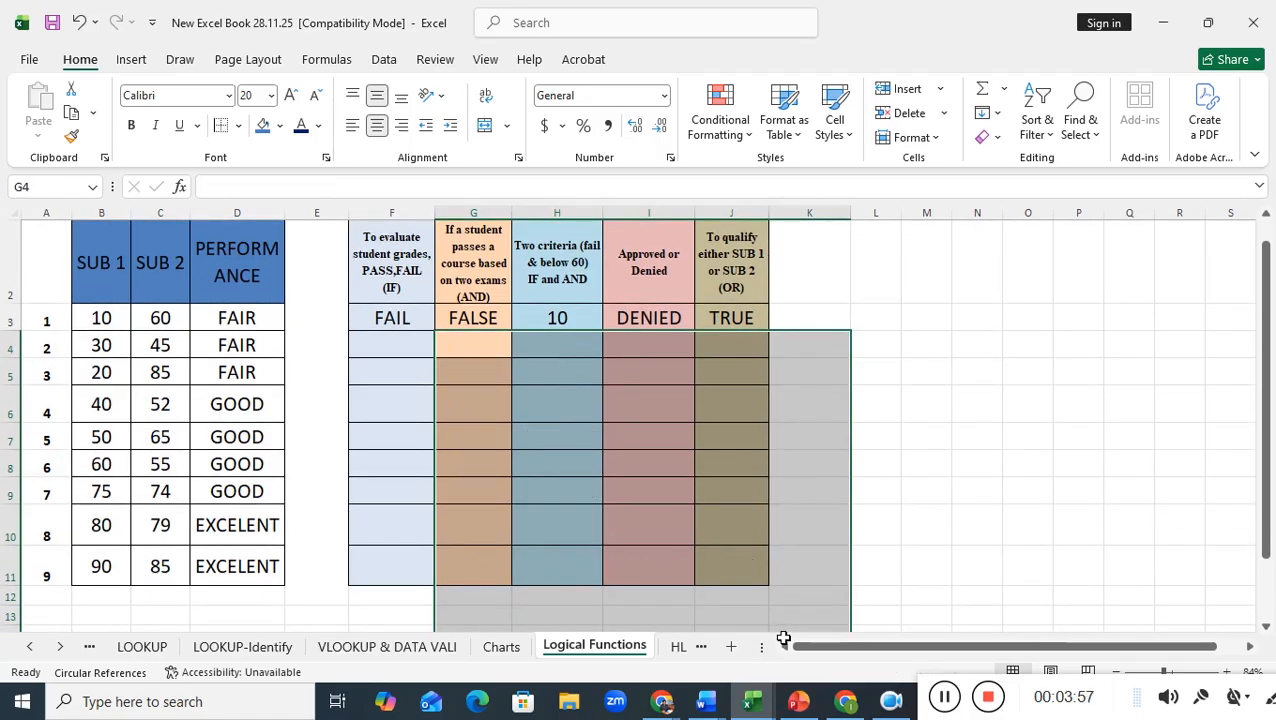
click(892, 378)
Fill the IF formula from F3 down to F11 and undo the fill
click(405, 320)
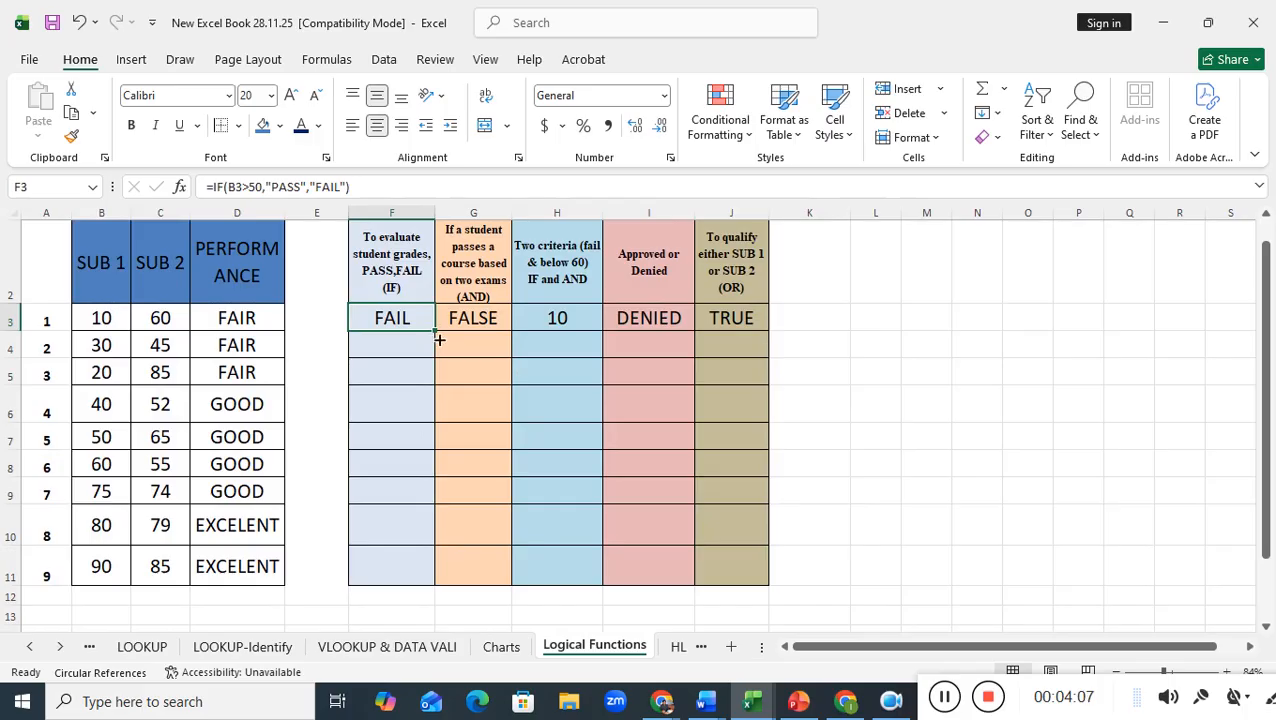
drag(439, 340, 433, 578)
click(433, 578)
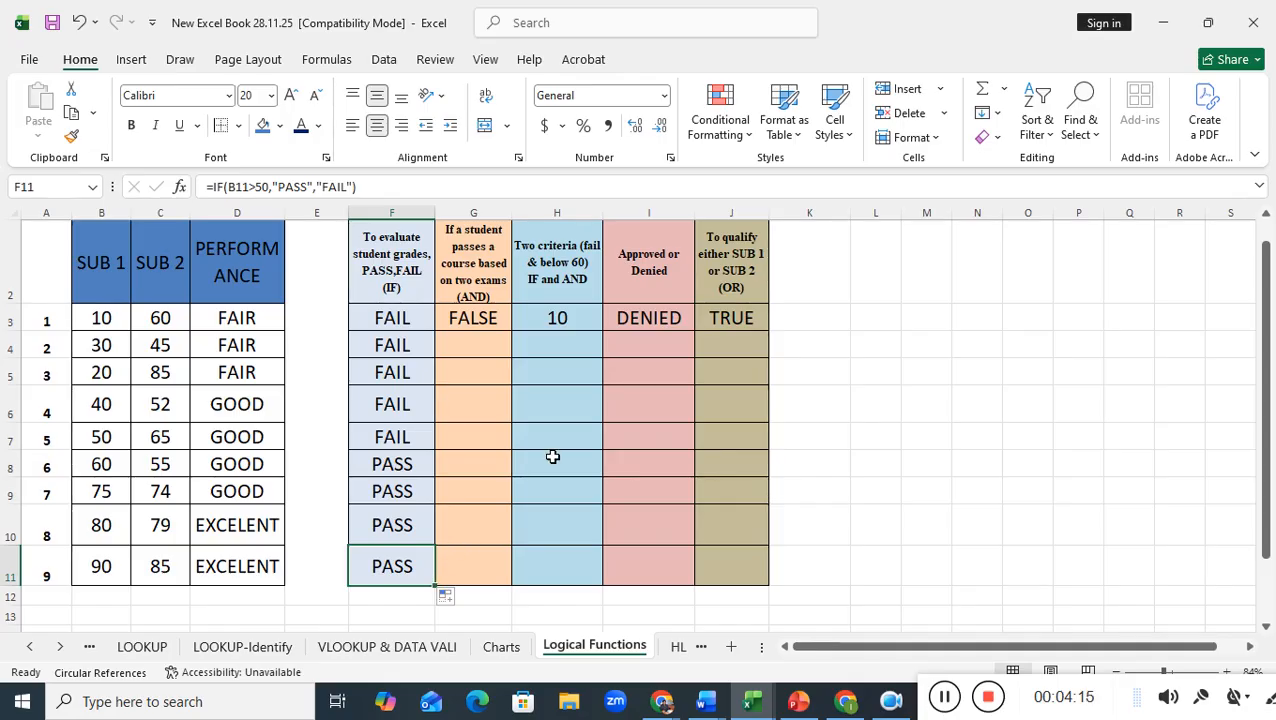
key(ctrl+z)
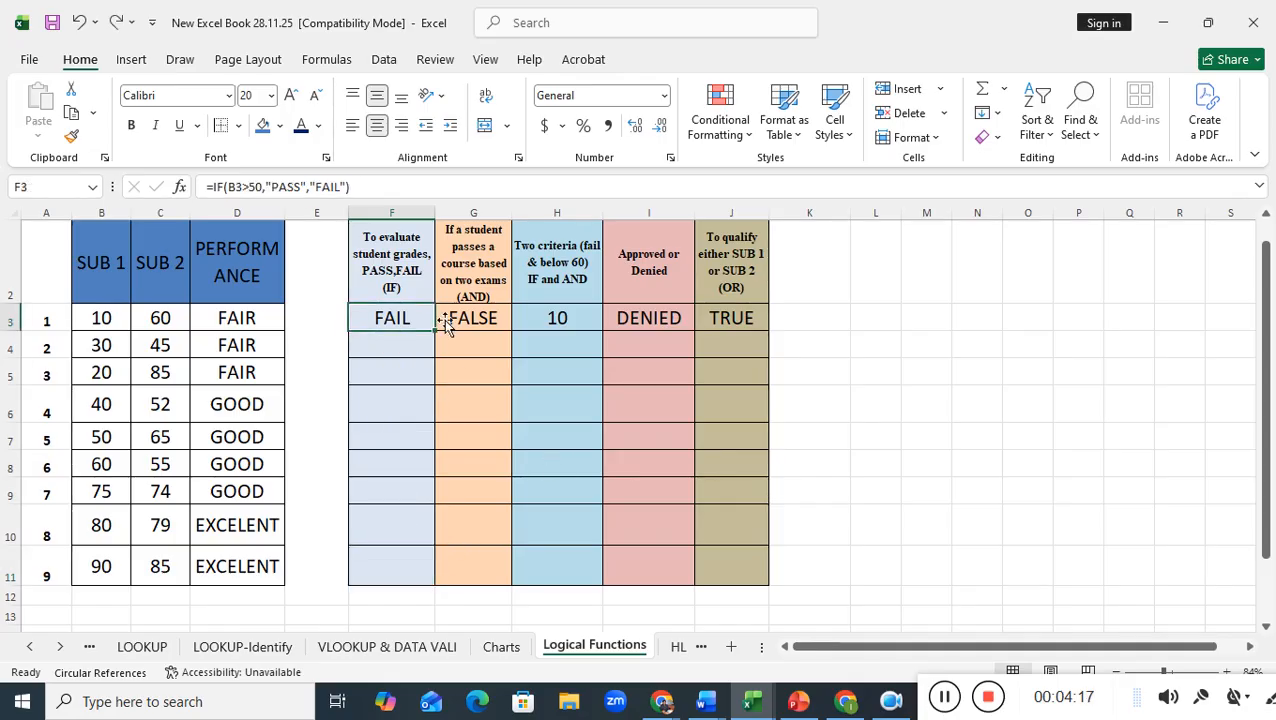
Fill F3 down to F5 using the Fill Formatting Only option
drag(440, 337, 436, 406)
click(446, 398)
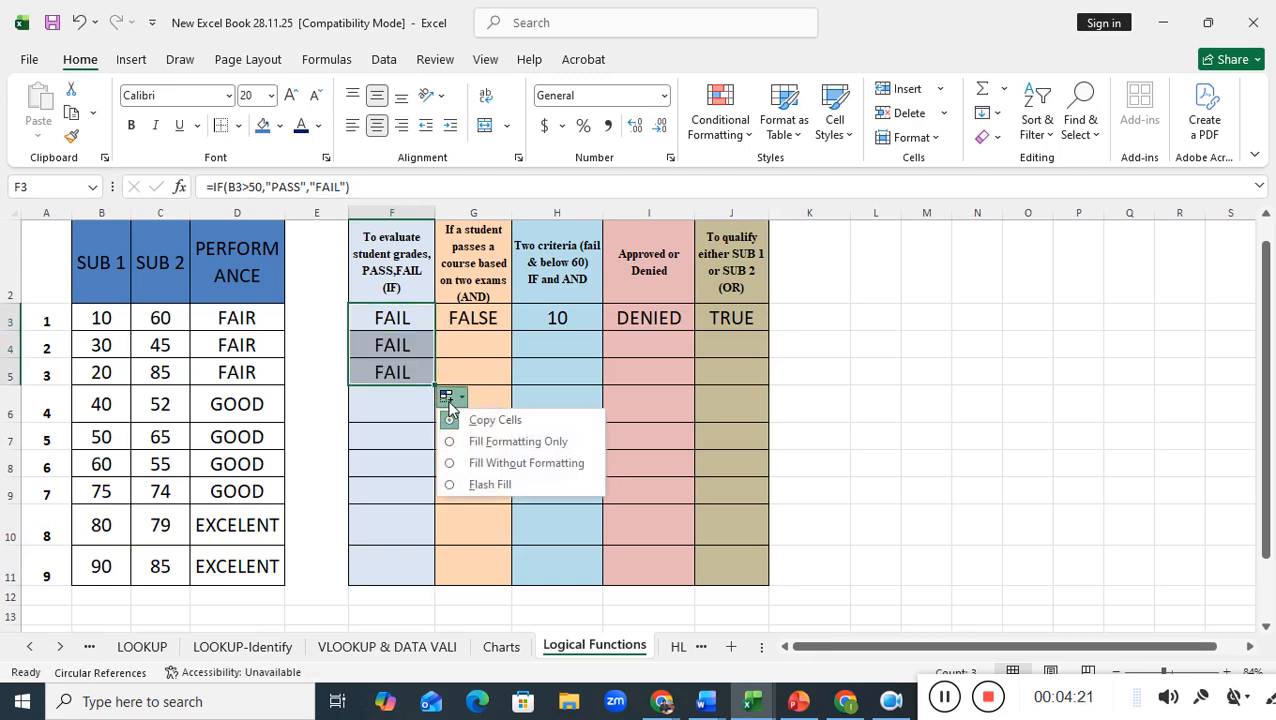
click(499, 446)
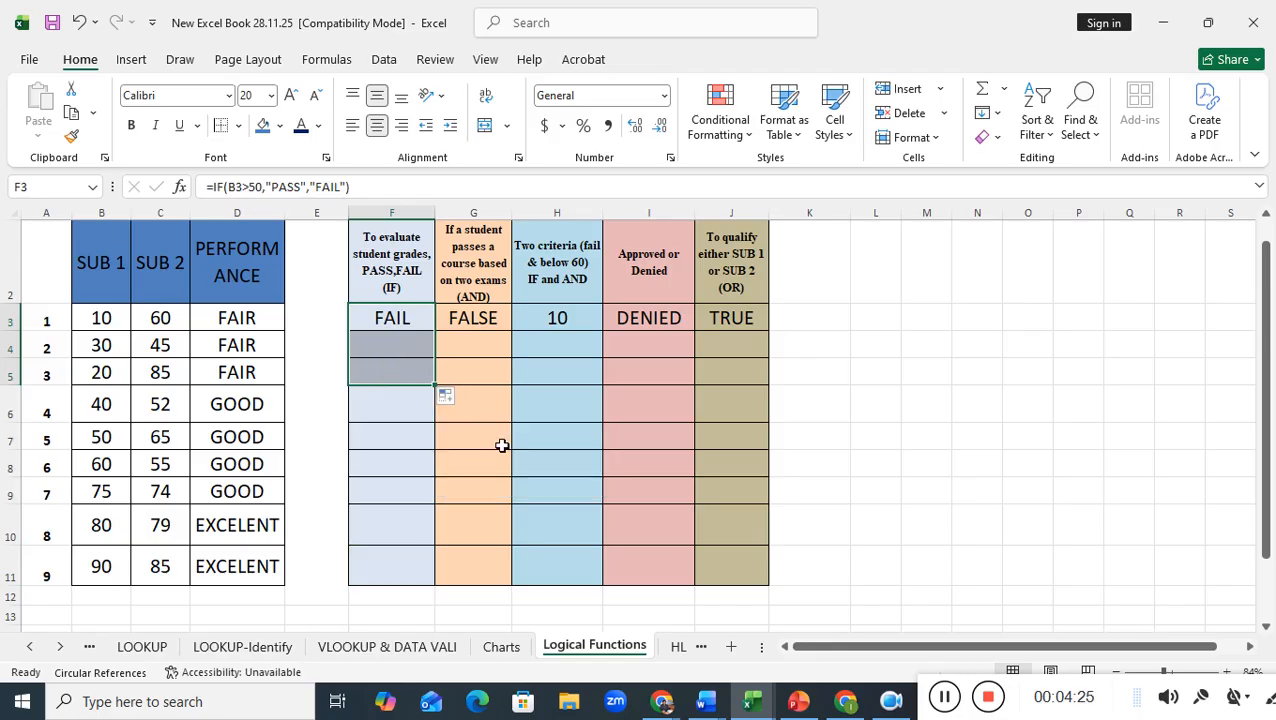
Copy the IF formula from F3 down through F11 for all students
click(428, 326)
drag(436, 332, 446, 587)
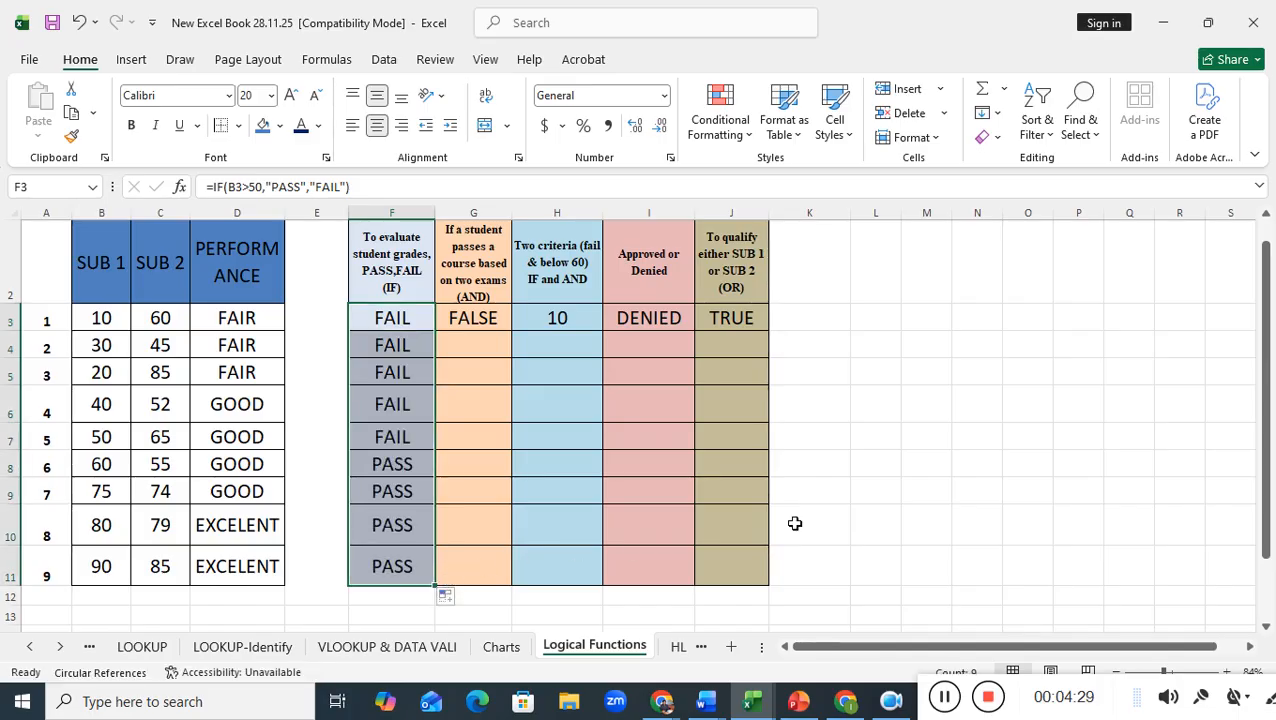
click(843, 446)
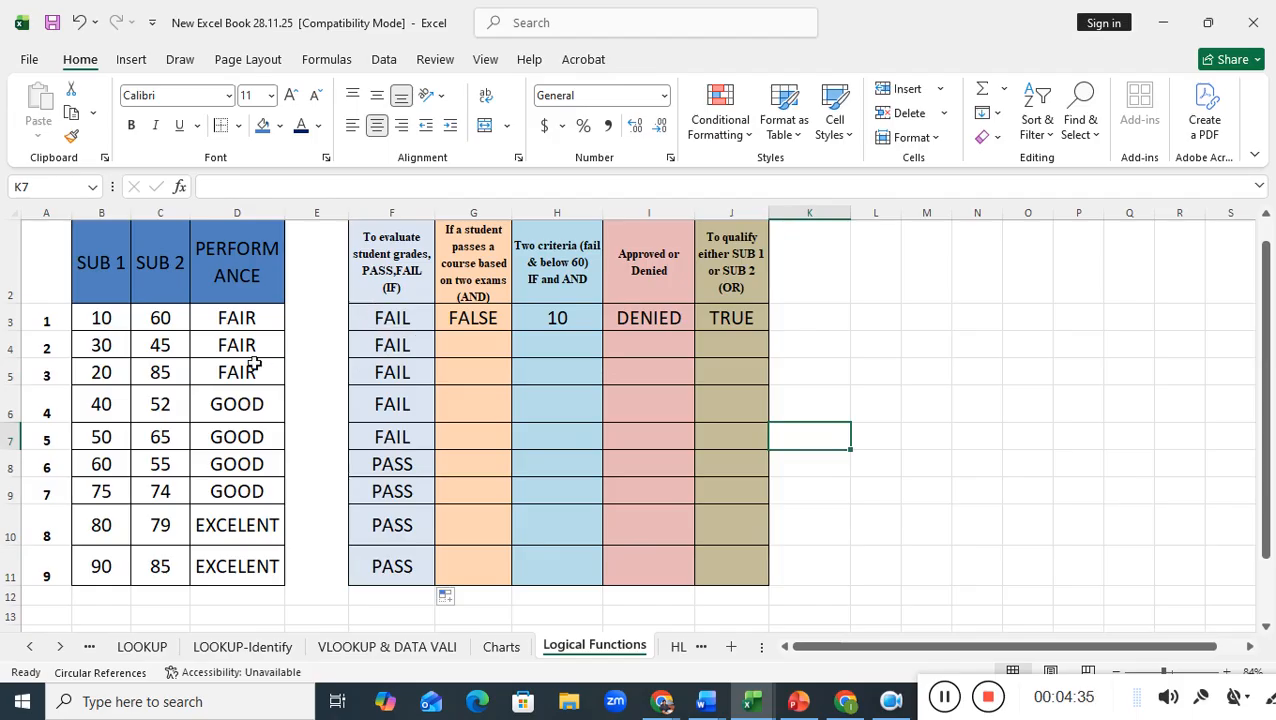
Examine the copied IF formulas in F4 through F7 against the SUB 1 marks, leaving the formulas unedited
click(390, 350)
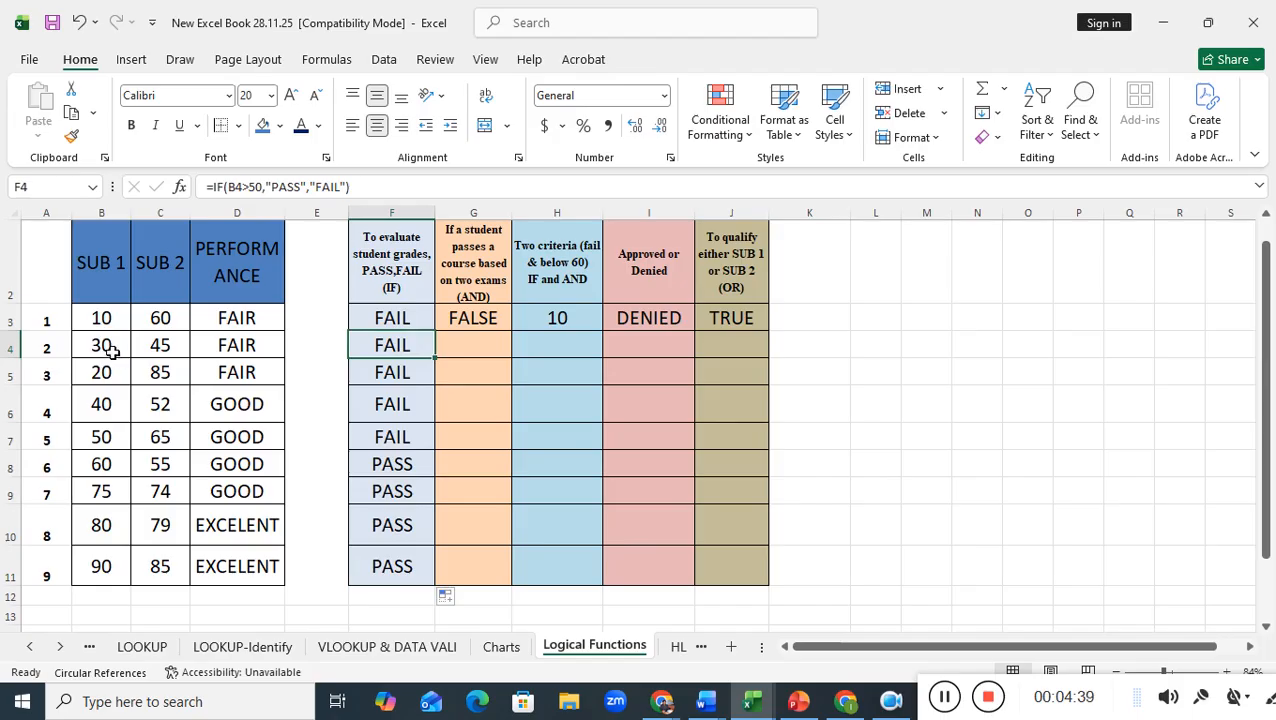
click(385, 376)
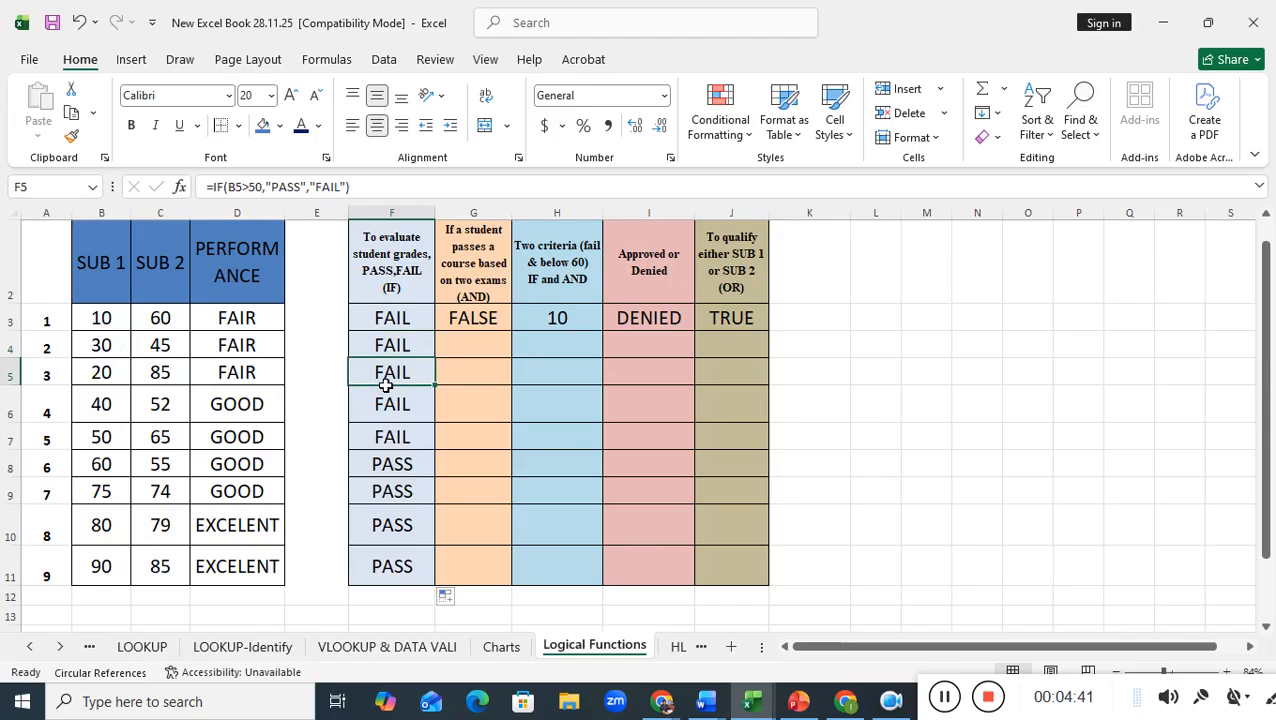
drag(349, 187, 206, 187)
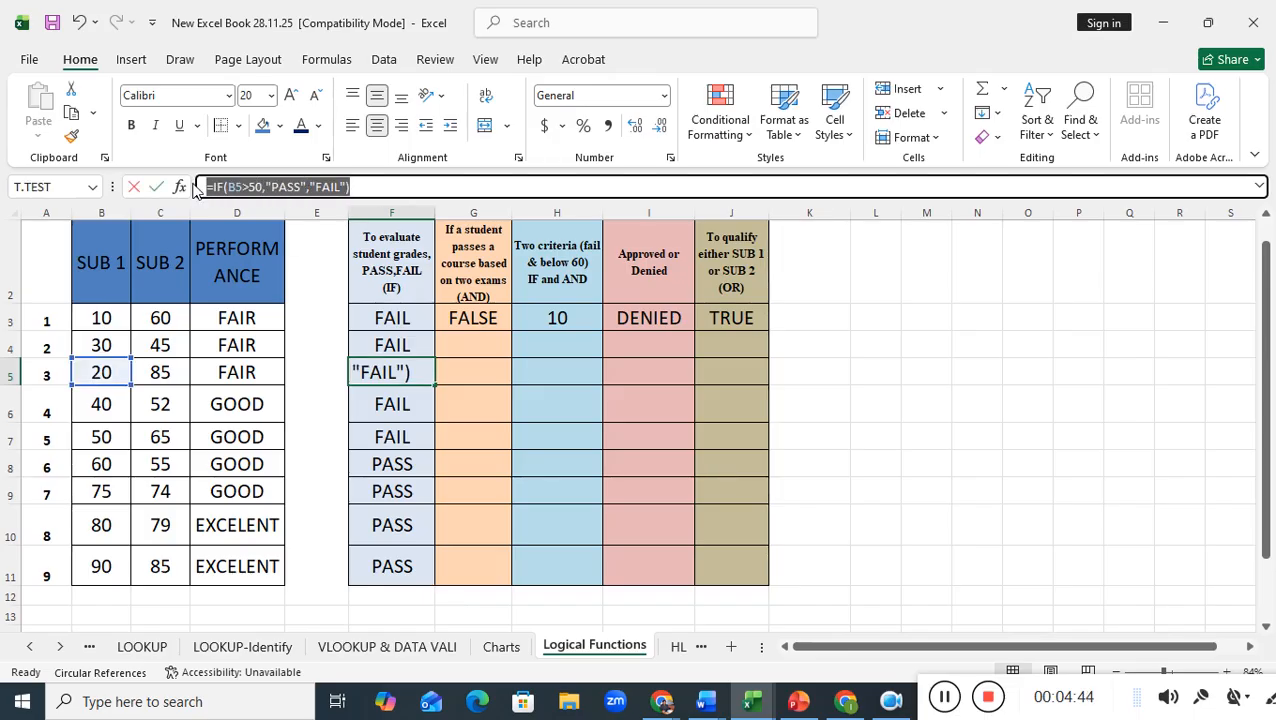
text(=)
click(392, 405)
key(Escape)
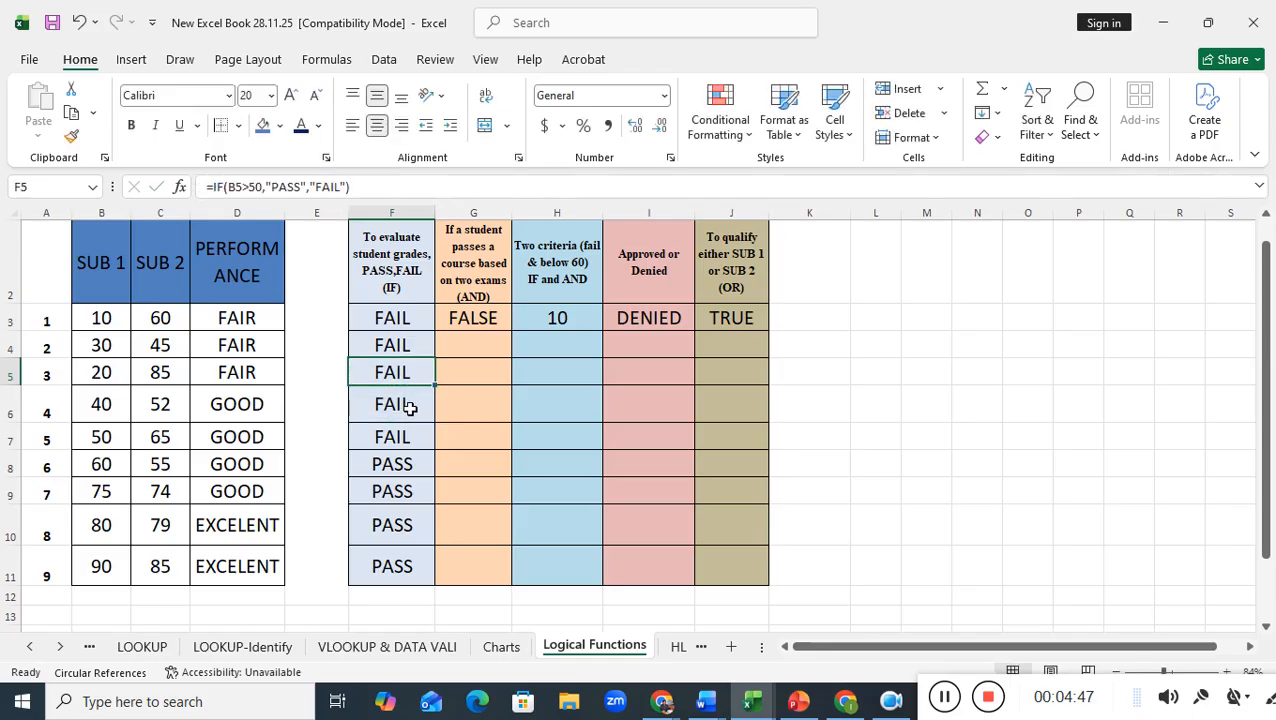
click(408, 419)
click(412, 442)
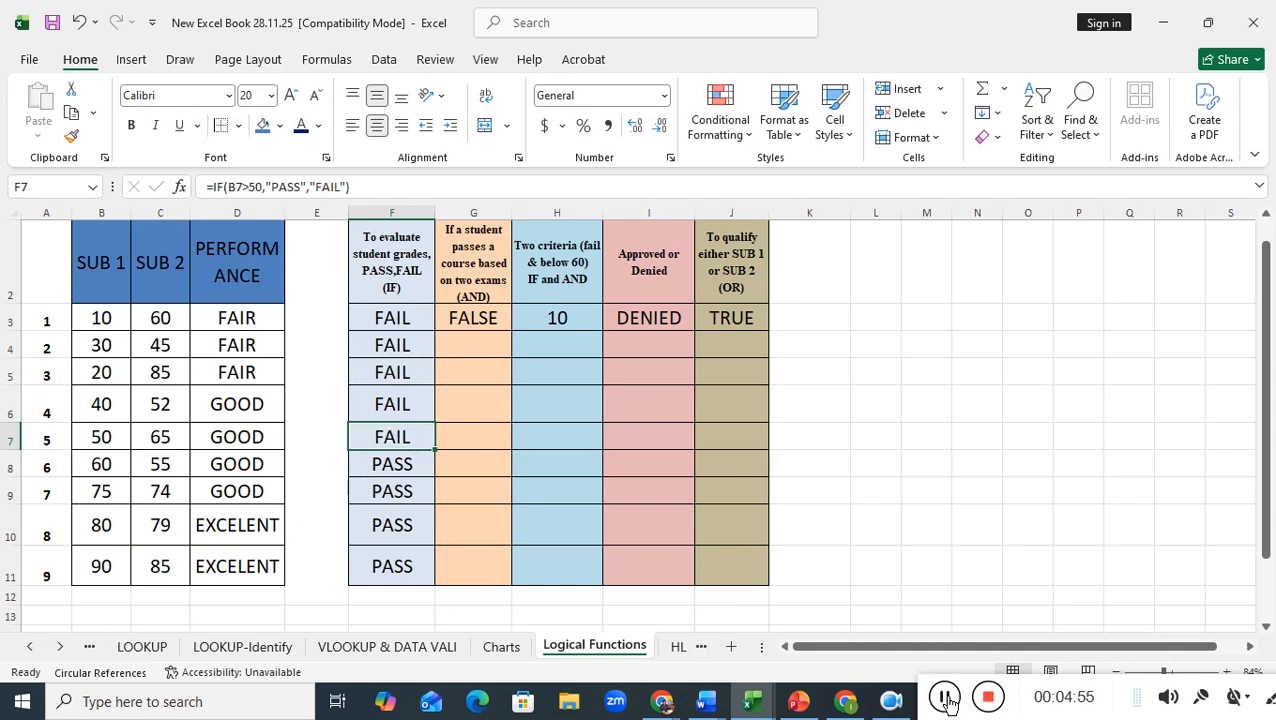
Check the IF results in F9 through F11 against the marks in the SUB 1 column
drag(948, 703, 456, 660)
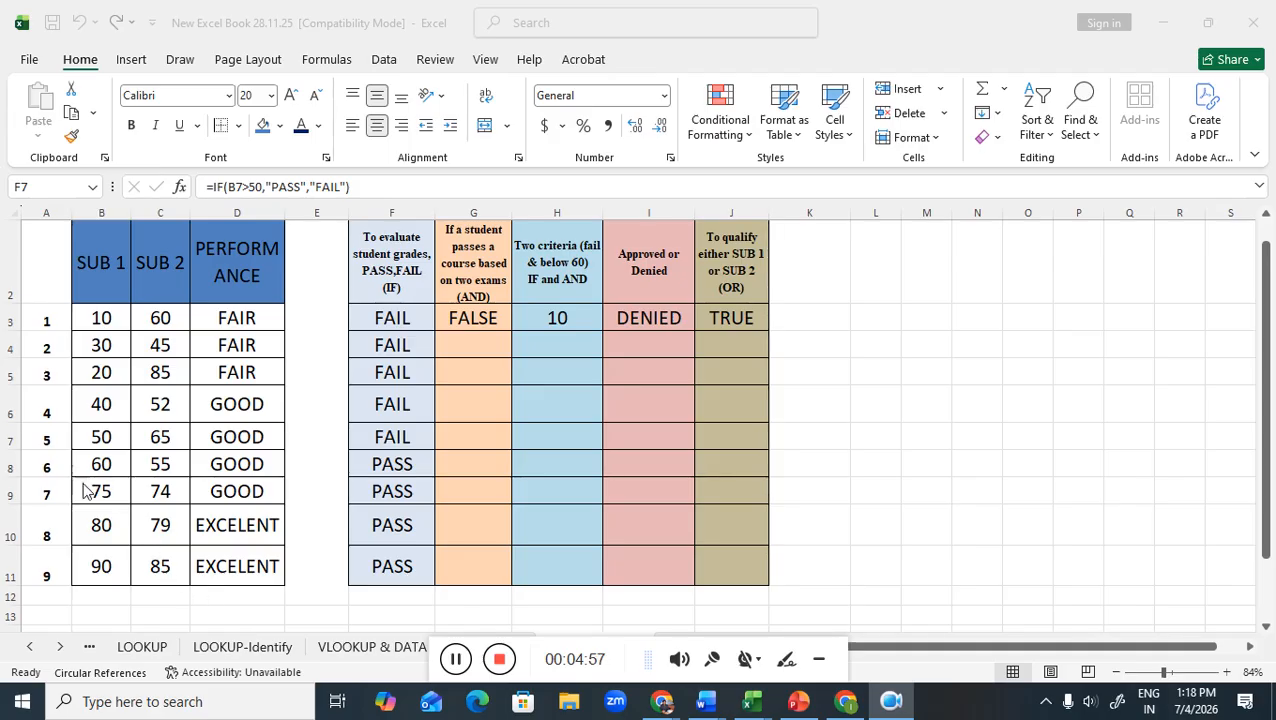
click(380, 493)
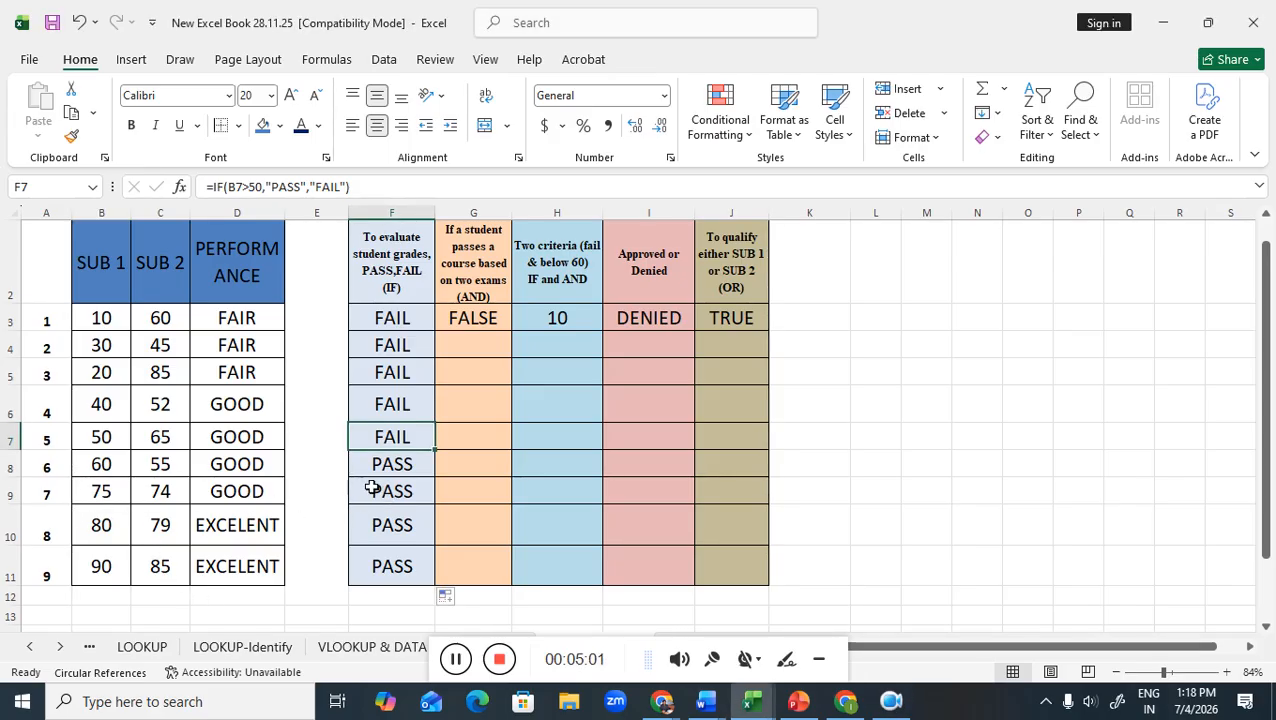
click(402, 532)
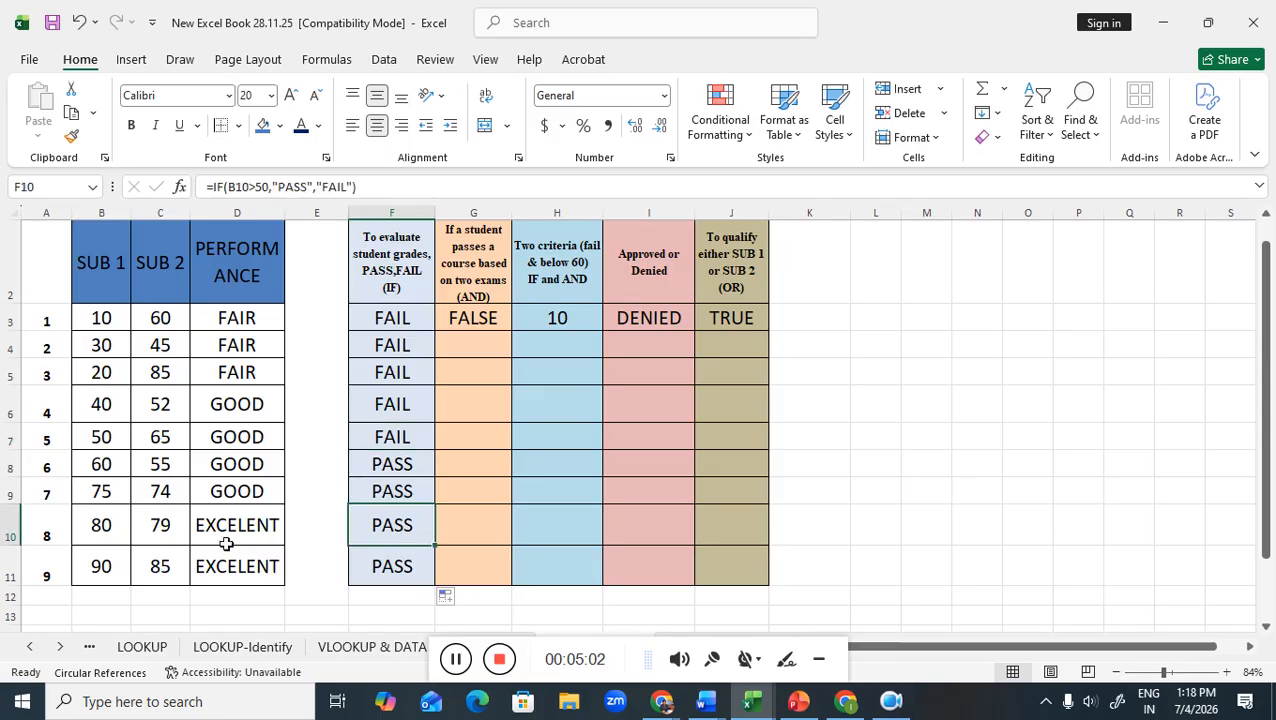
click(405, 570)
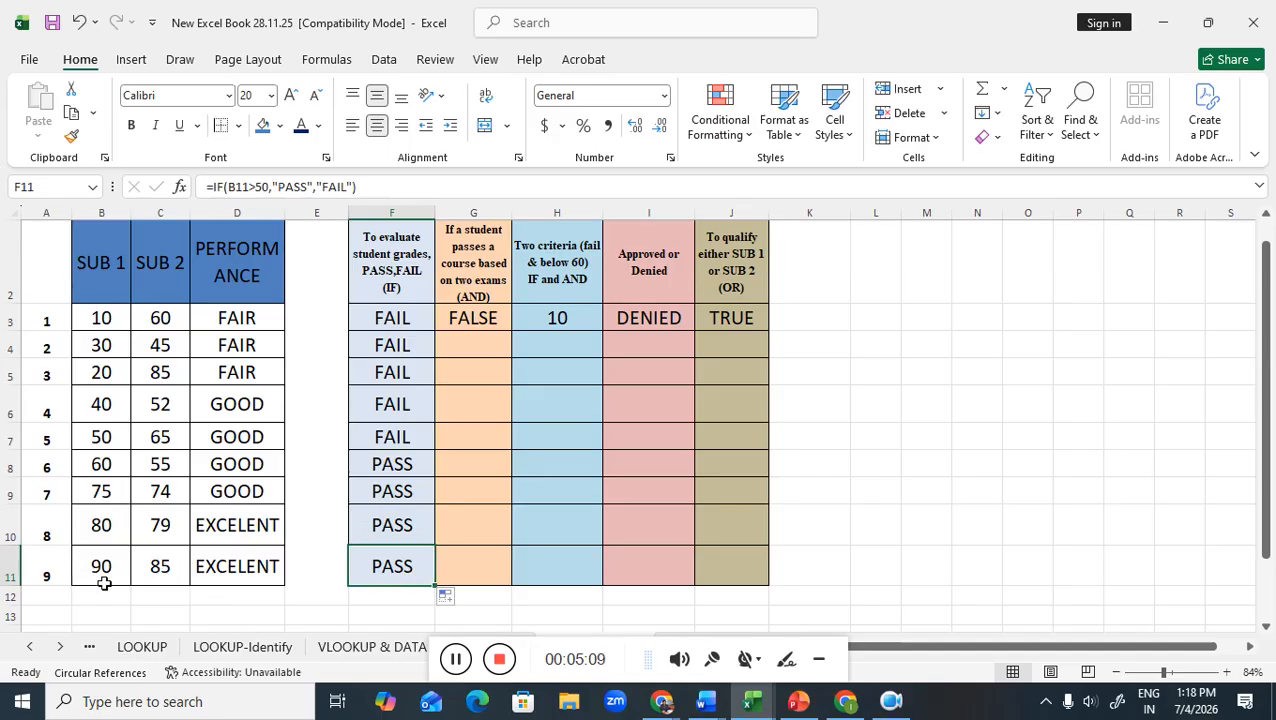
click(117, 214)
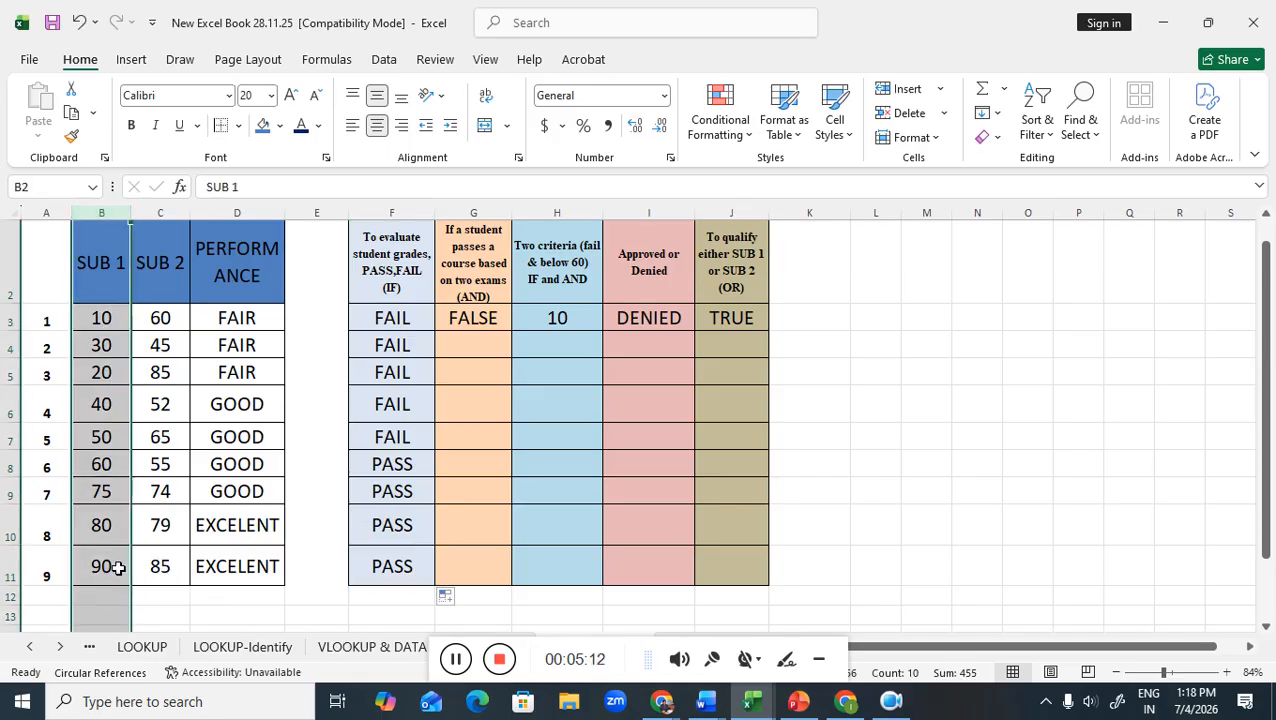
click(31, 578)
Examine the AND formula in G3 and the SUB 1 and SUB 2 cells it refers to
click(485, 343)
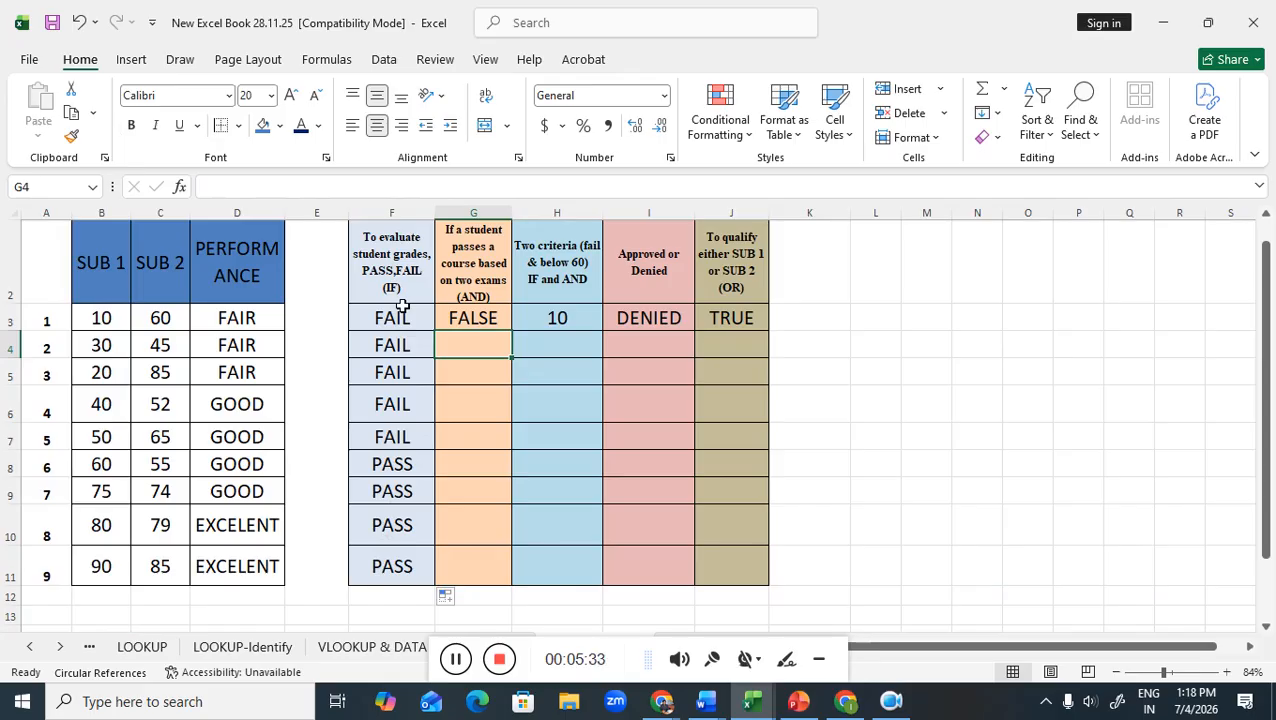
click(476, 320)
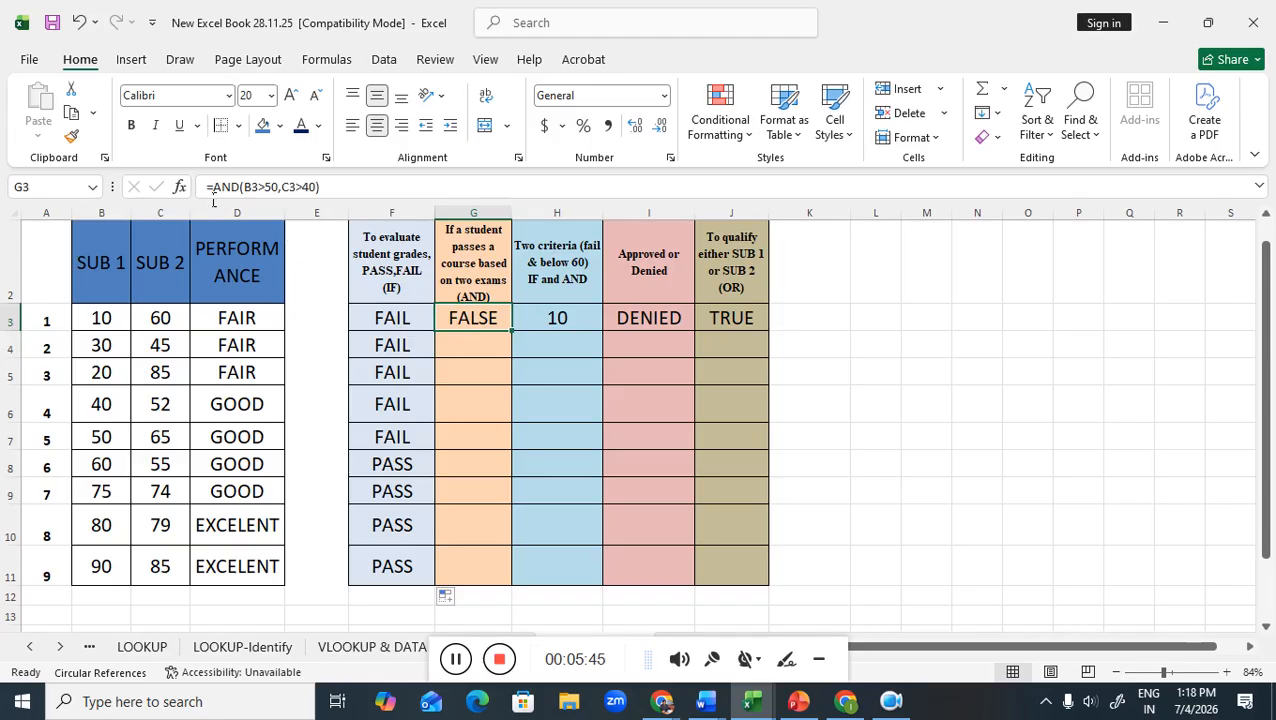
double_click(465, 320)
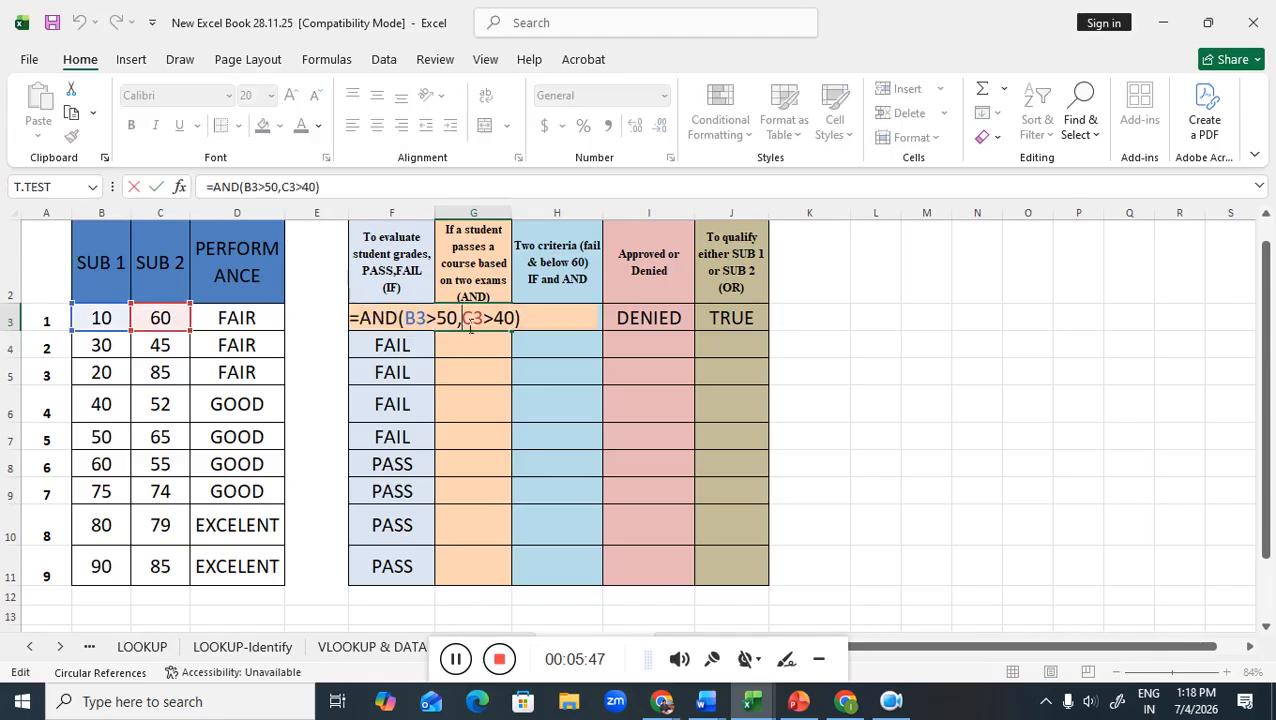
click(359, 323)
click(395, 322)
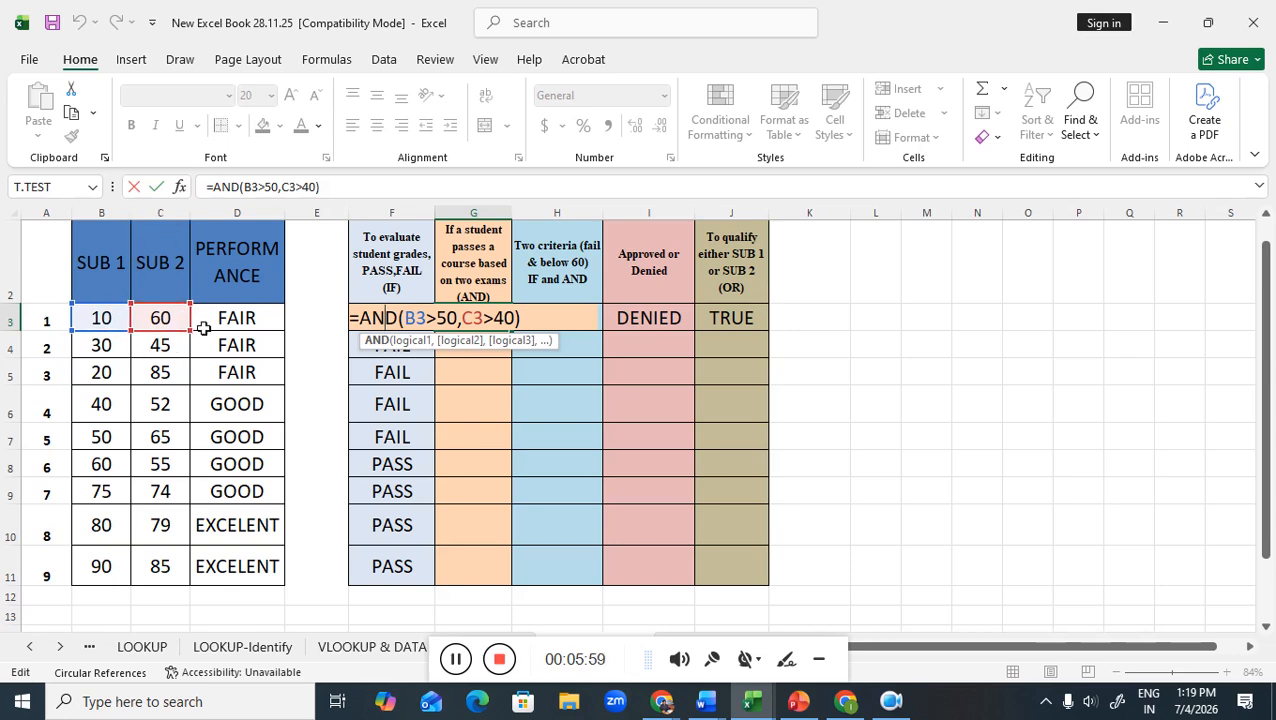
click(354, 190)
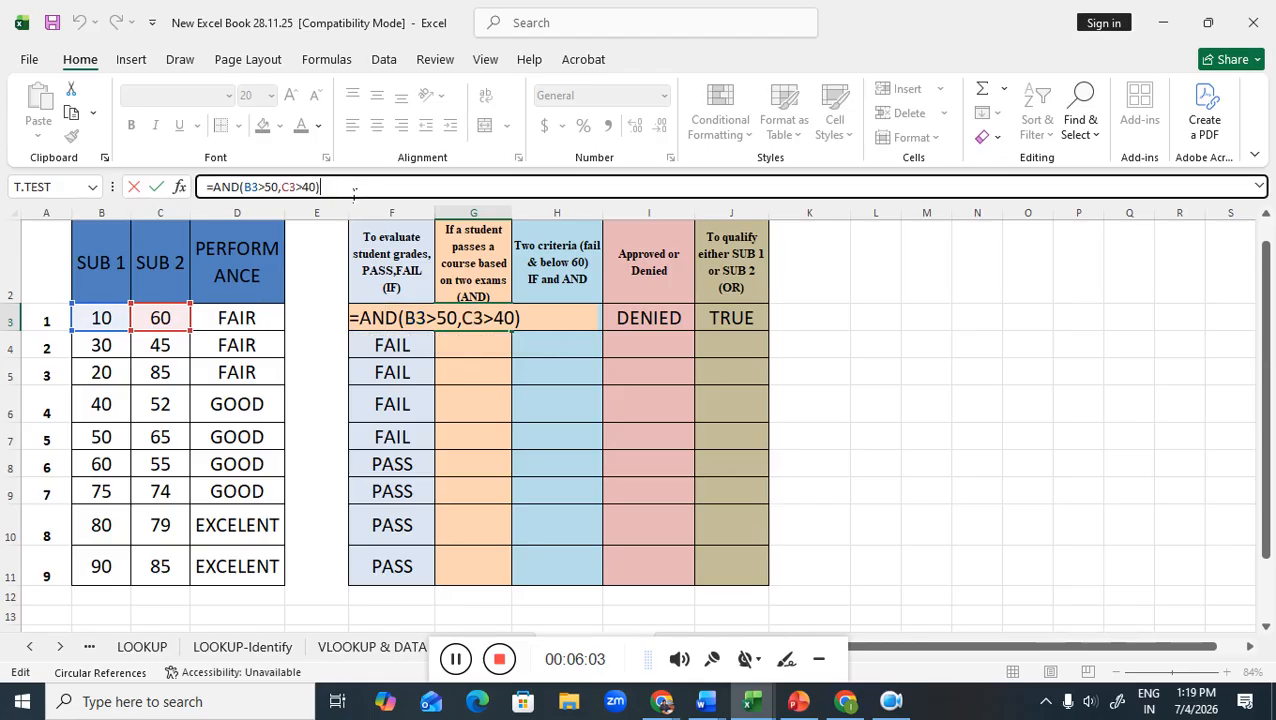
key(Return)
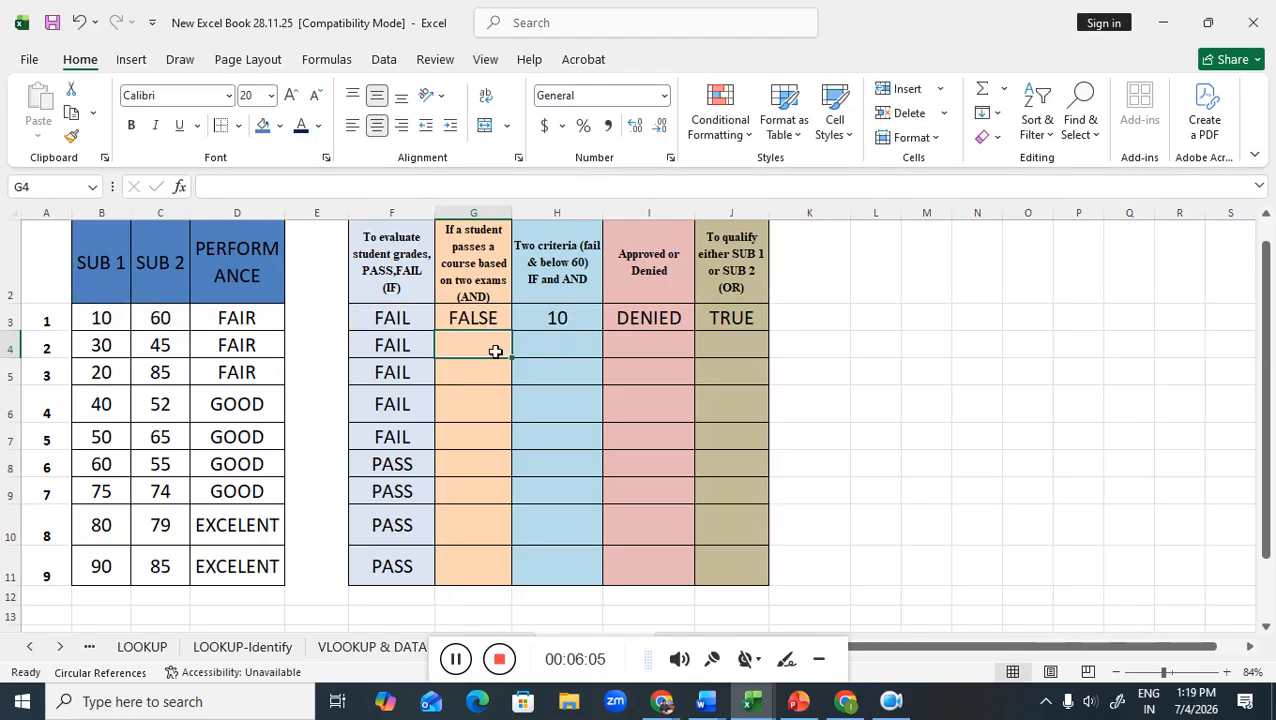
Copy the AND formula from G3 down through G11 for all students
click(495, 320)
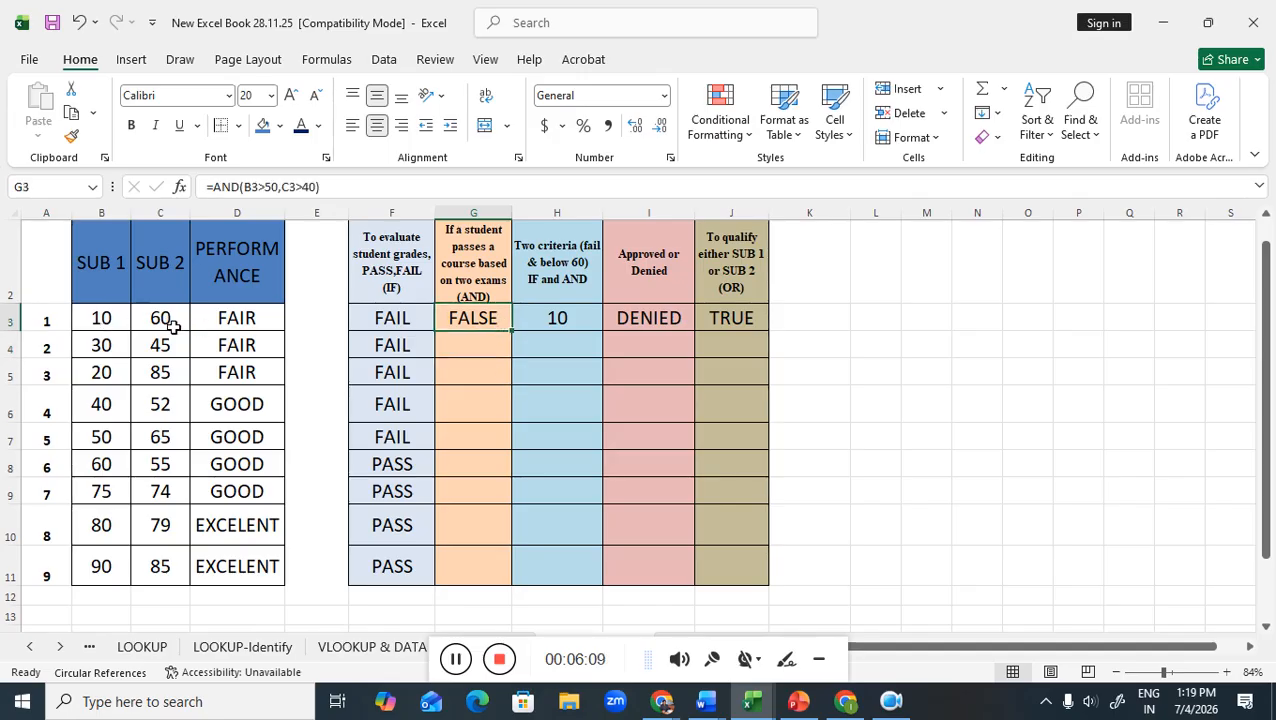
drag(518, 339, 504, 580)
click(504, 580)
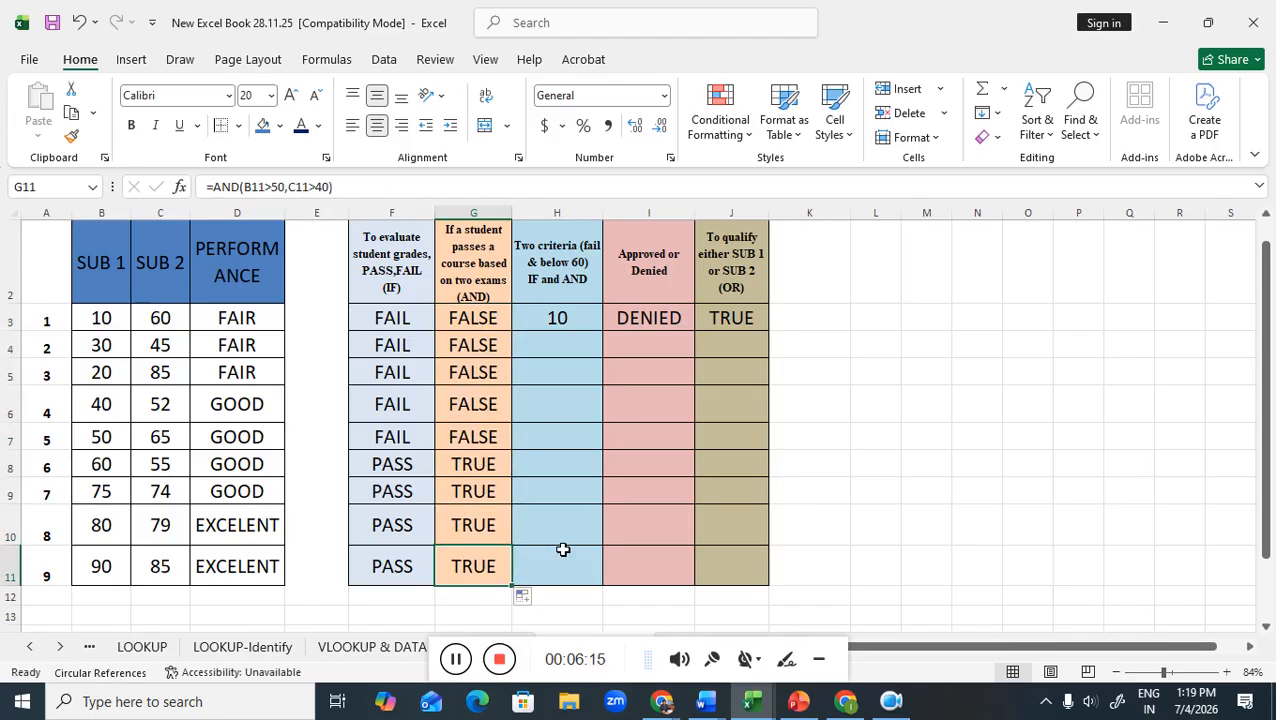
Compare the AND results in column G with the SUB 1 and SUB 2 marks, highlighting rows 8 to 11
click(493, 354)
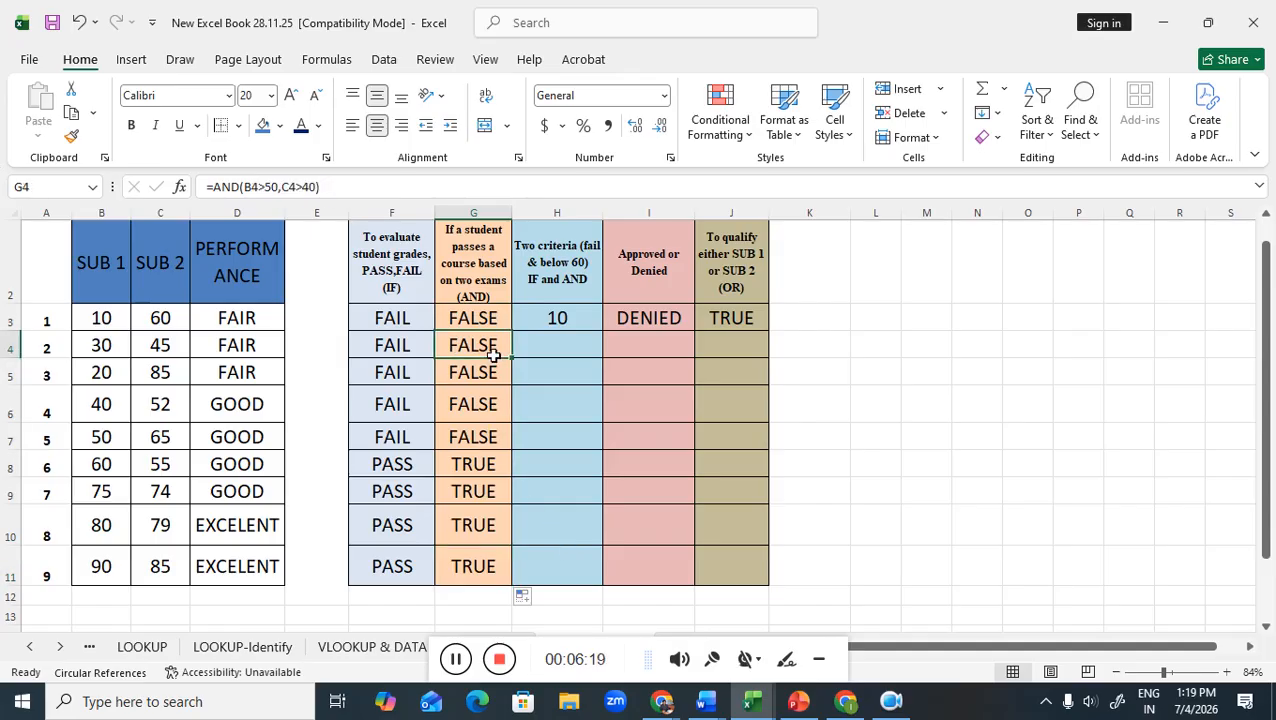
double_click(129, 603)
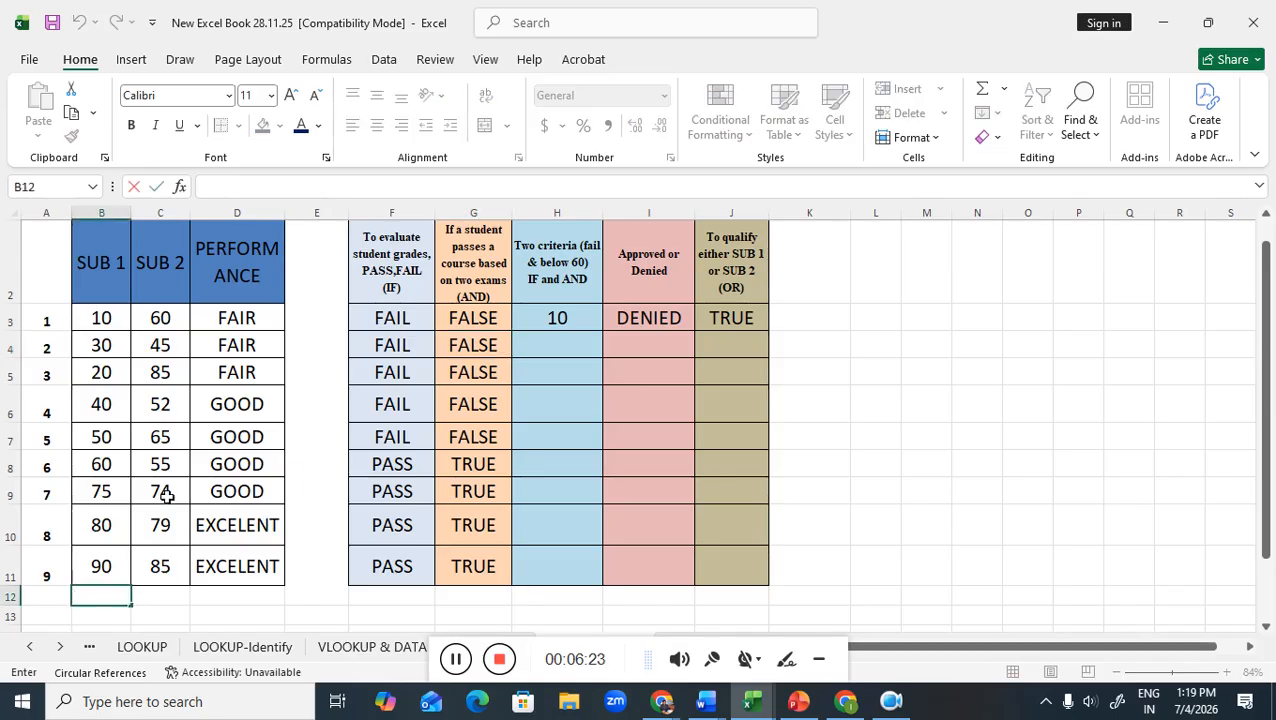
click(481, 331)
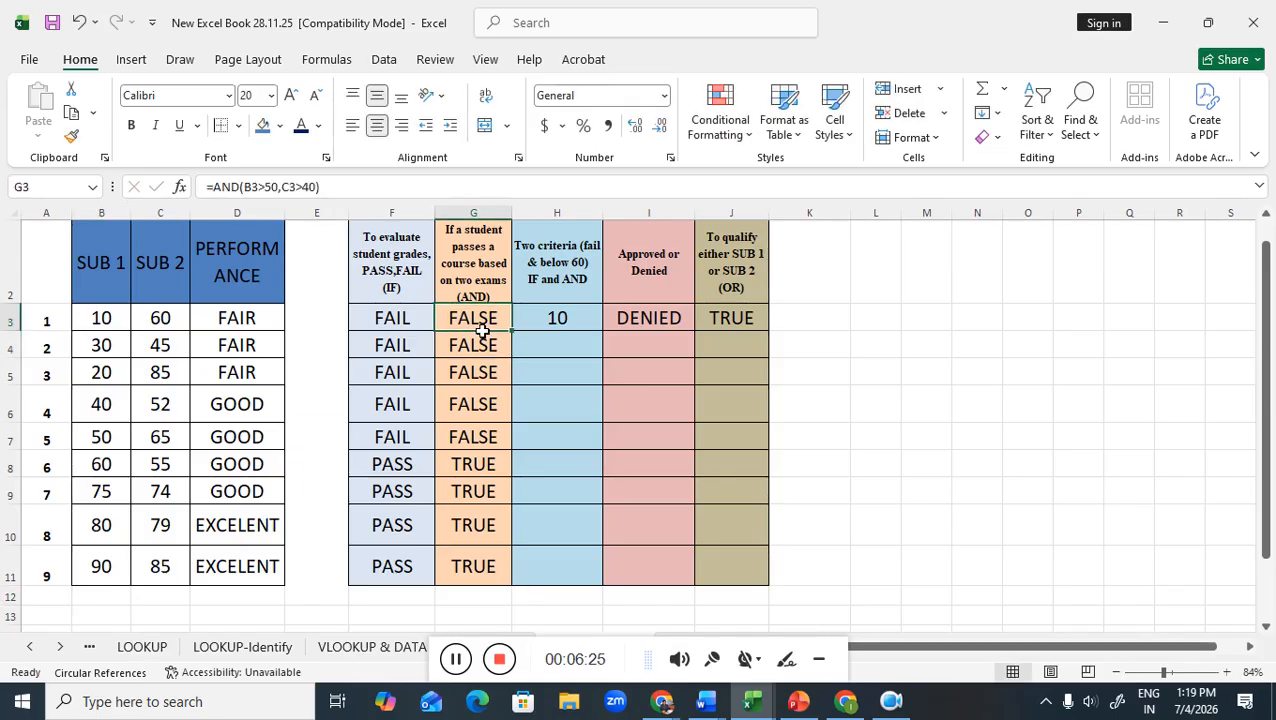
click(116, 216)
click(168, 224)
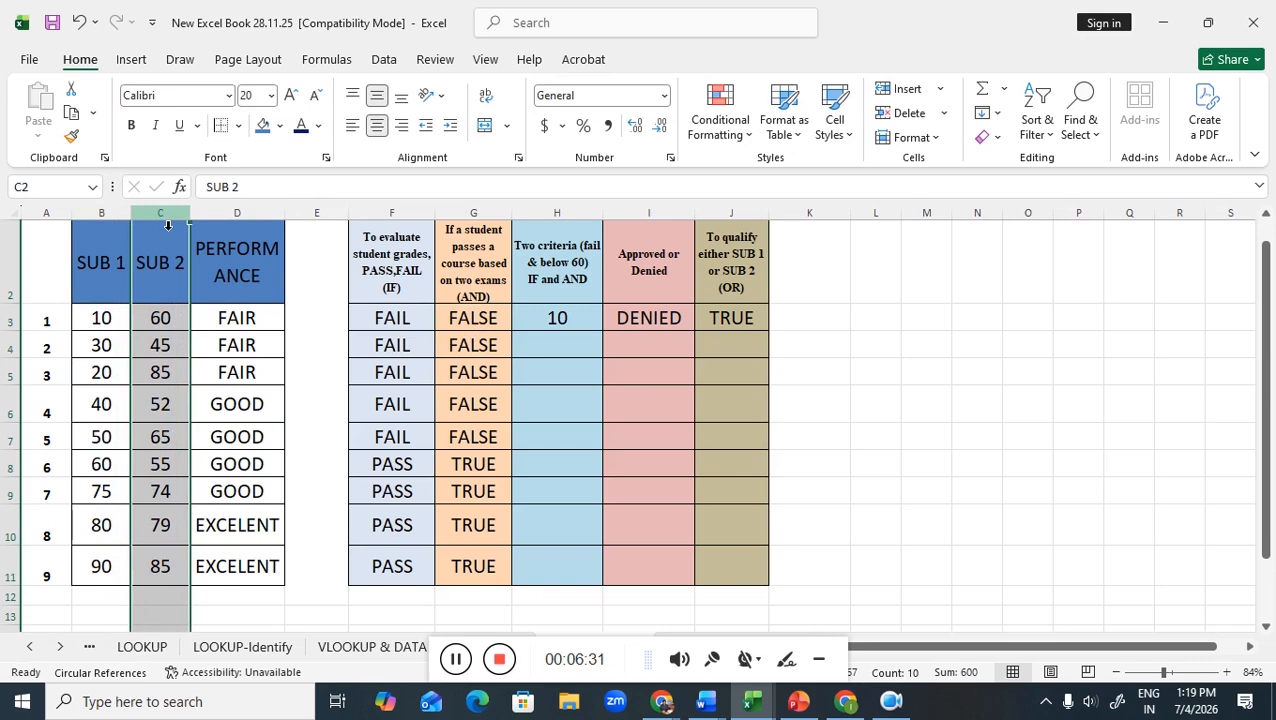
click(12, 467)
drag(12, 470, 12, 578)
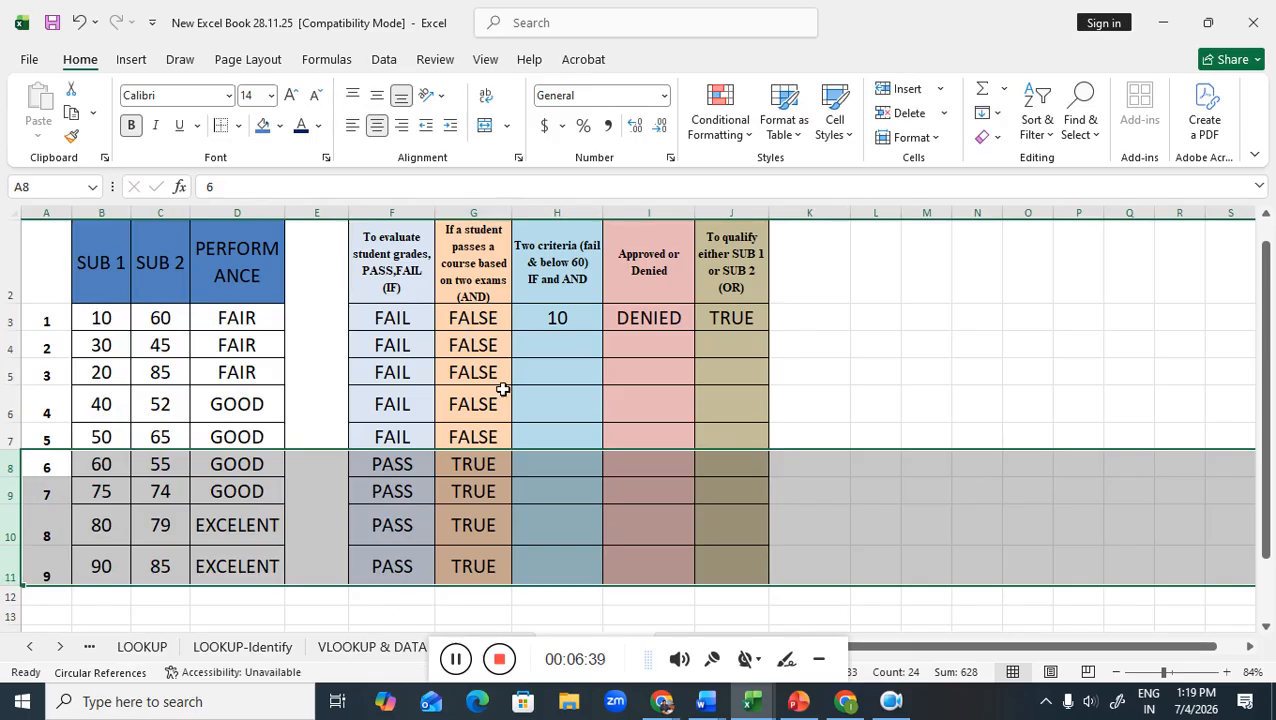
Examine the combined IF and AND formula in H3, including its conditions and its true and false values
click(559, 357)
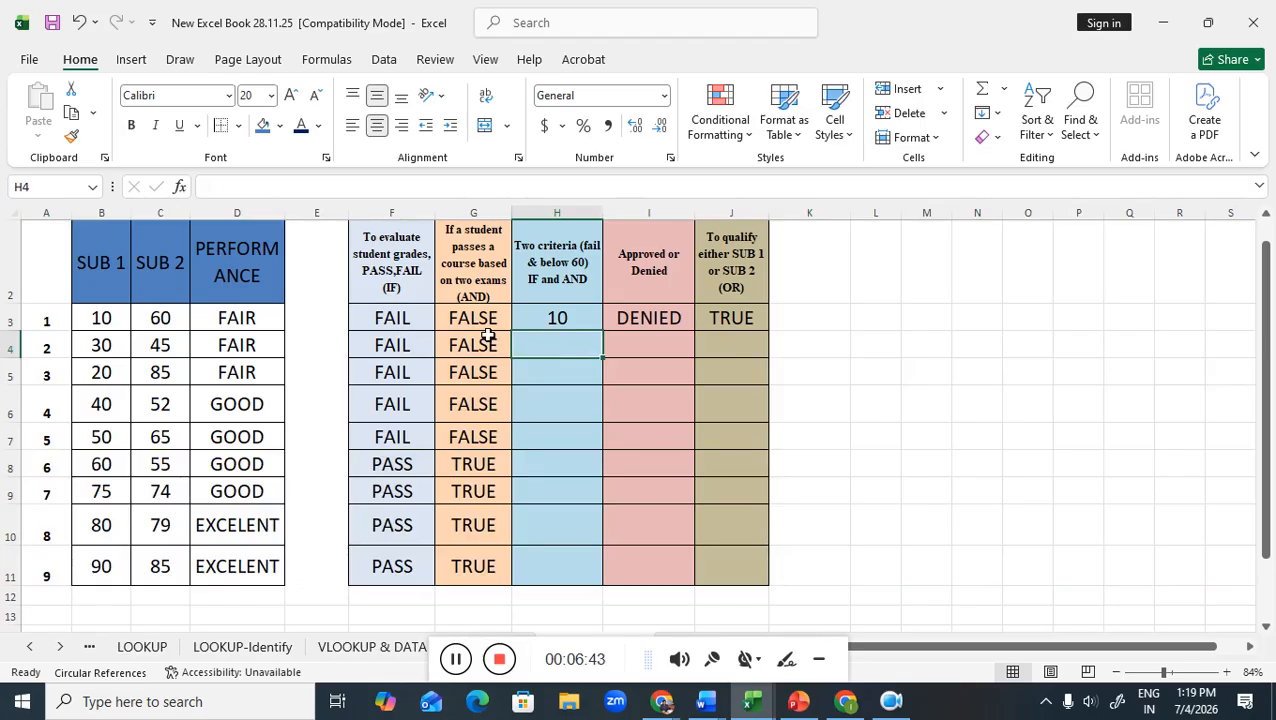
click(543, 322)
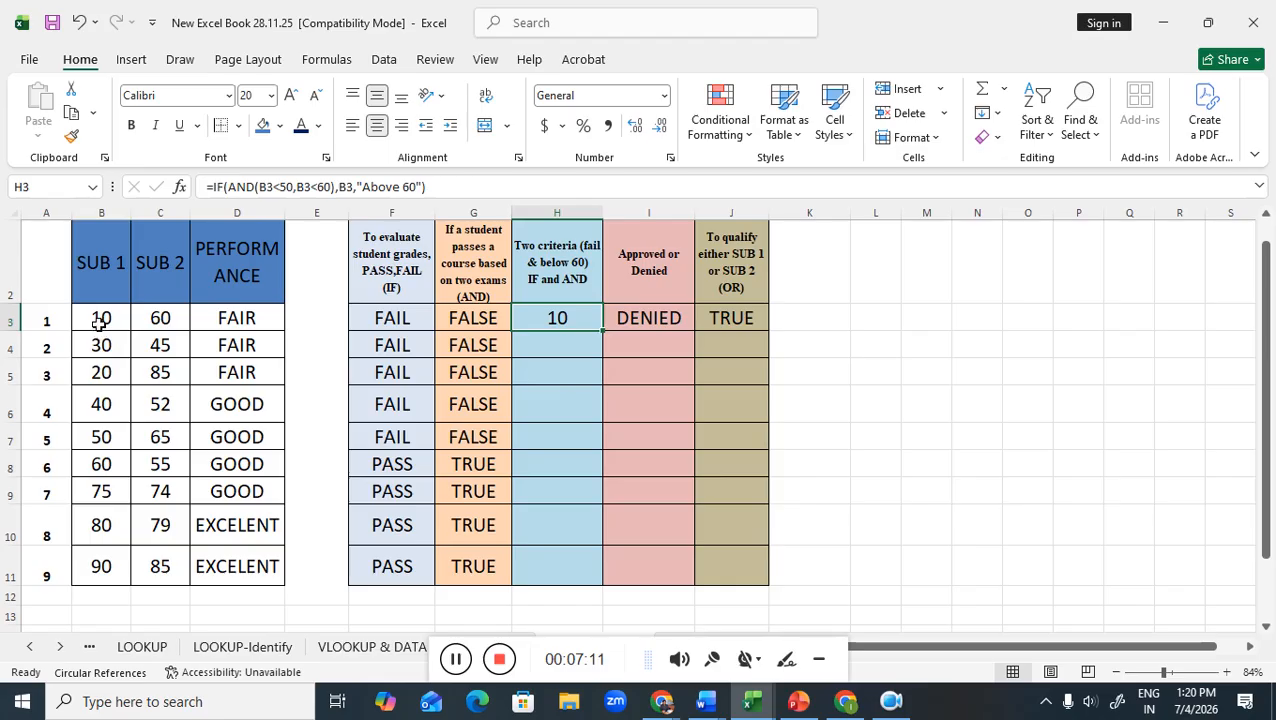
double_click(542, 320)
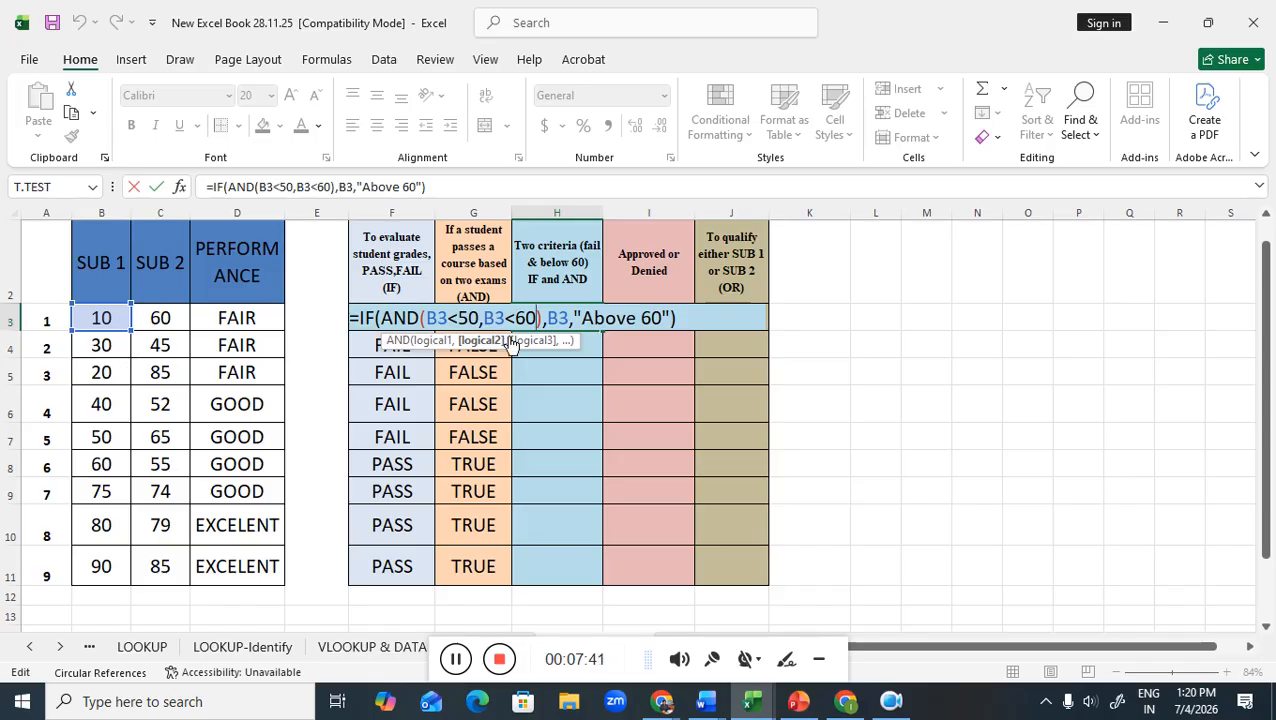
click(566, 320)
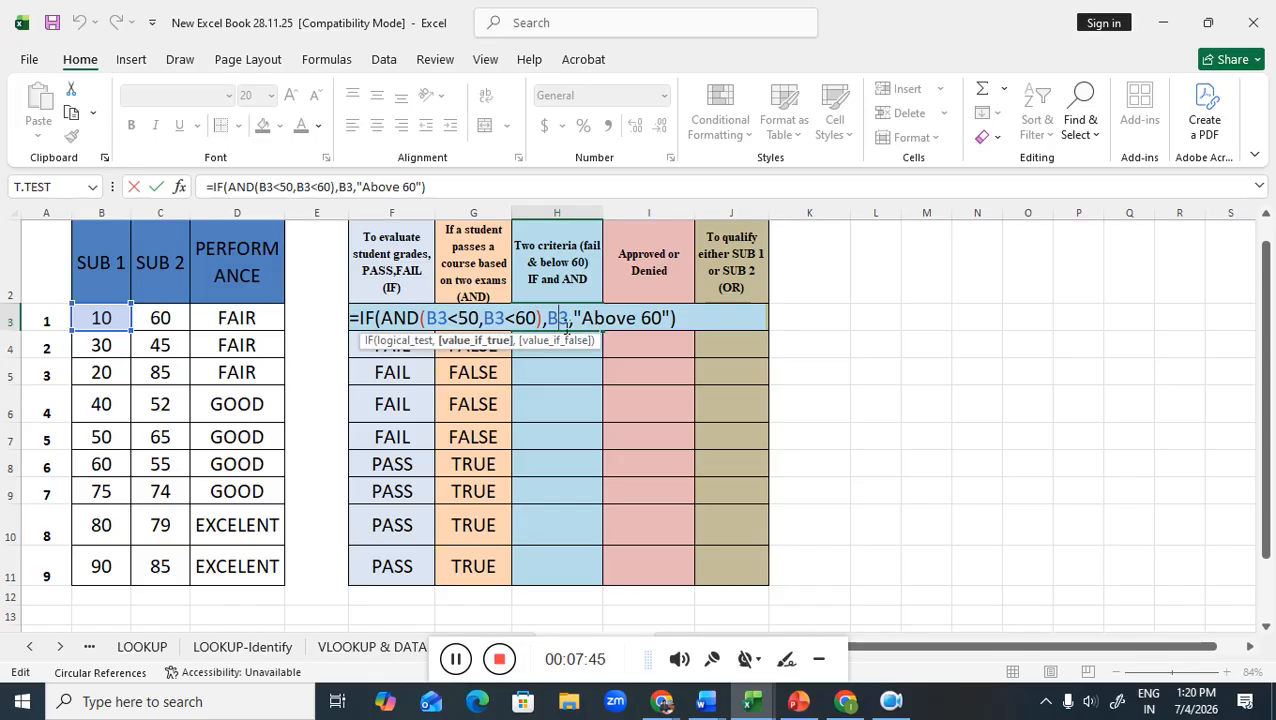
click(698, 323)
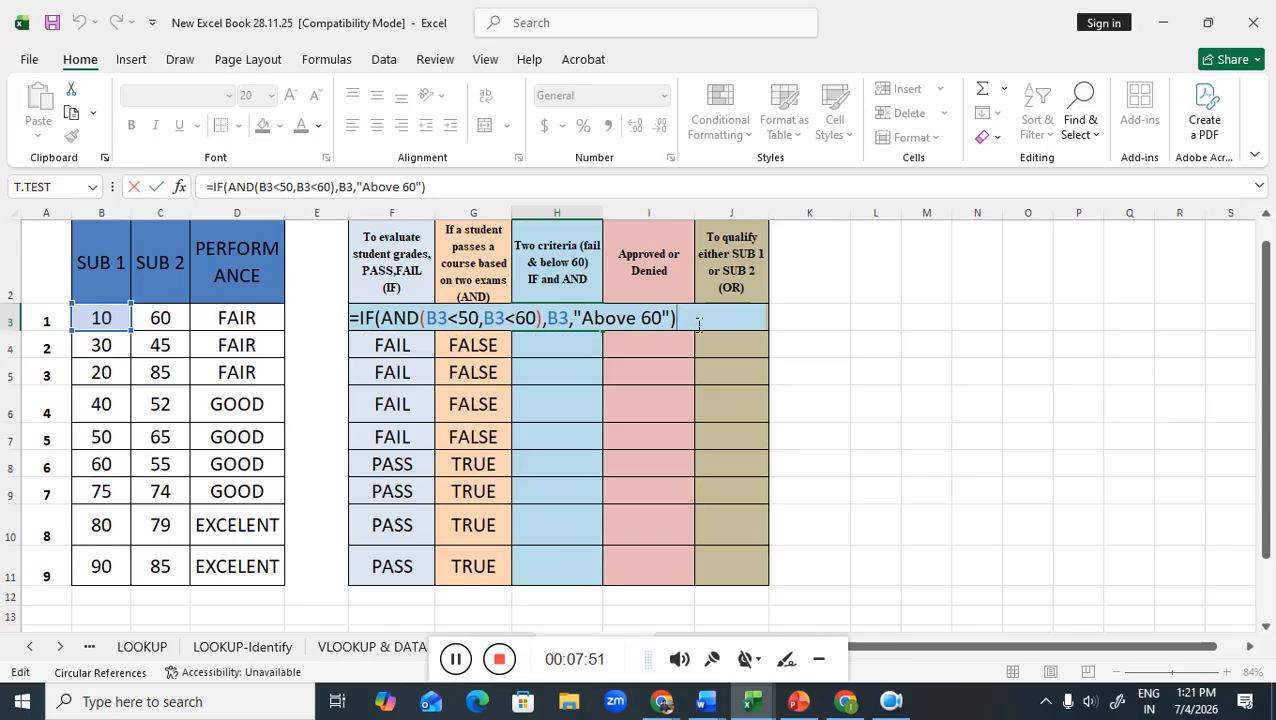
key(Return)
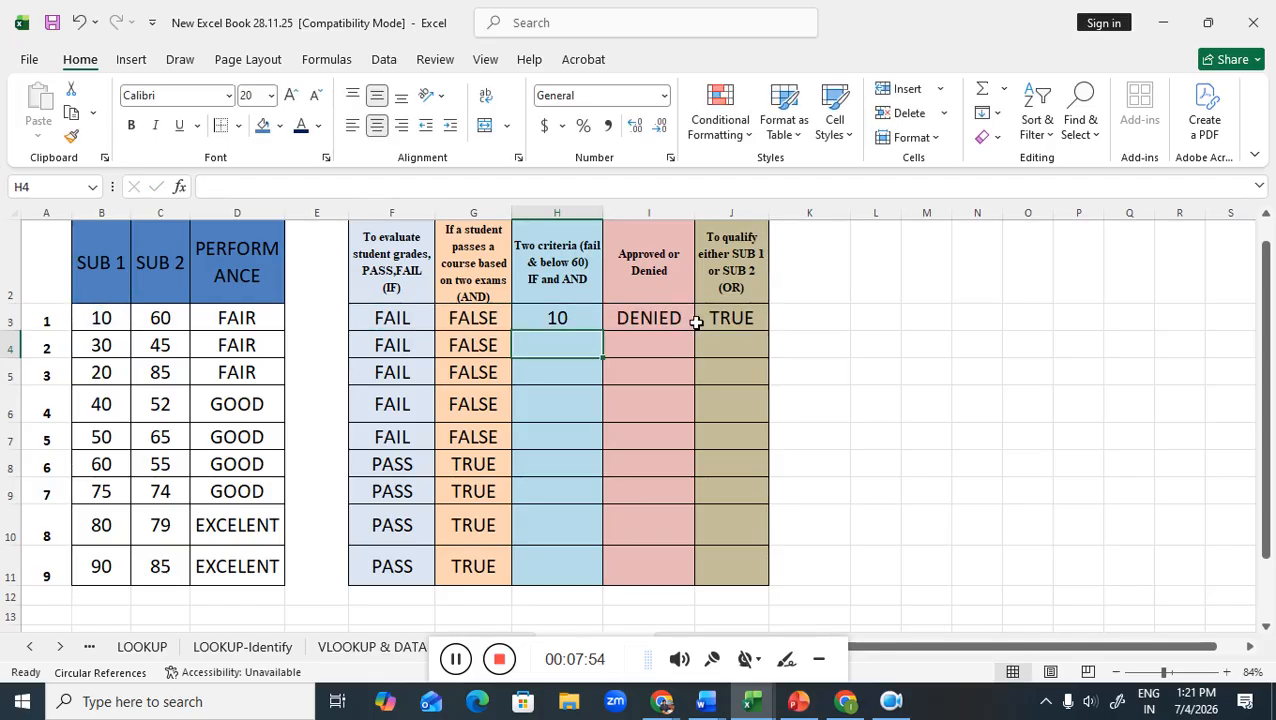
Copy the IF and AND formula from H3 down through H11 and check the results against the SUB 1 marks
click(592, 319)
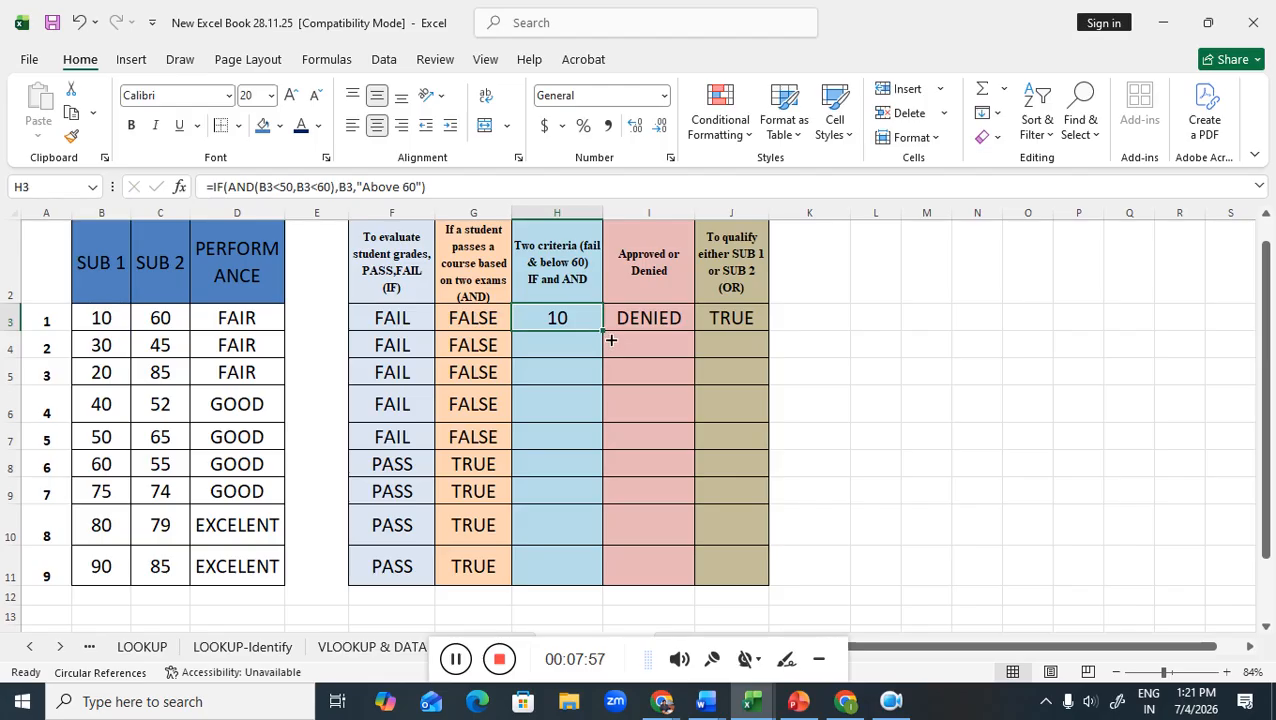
double_click(605, 337)
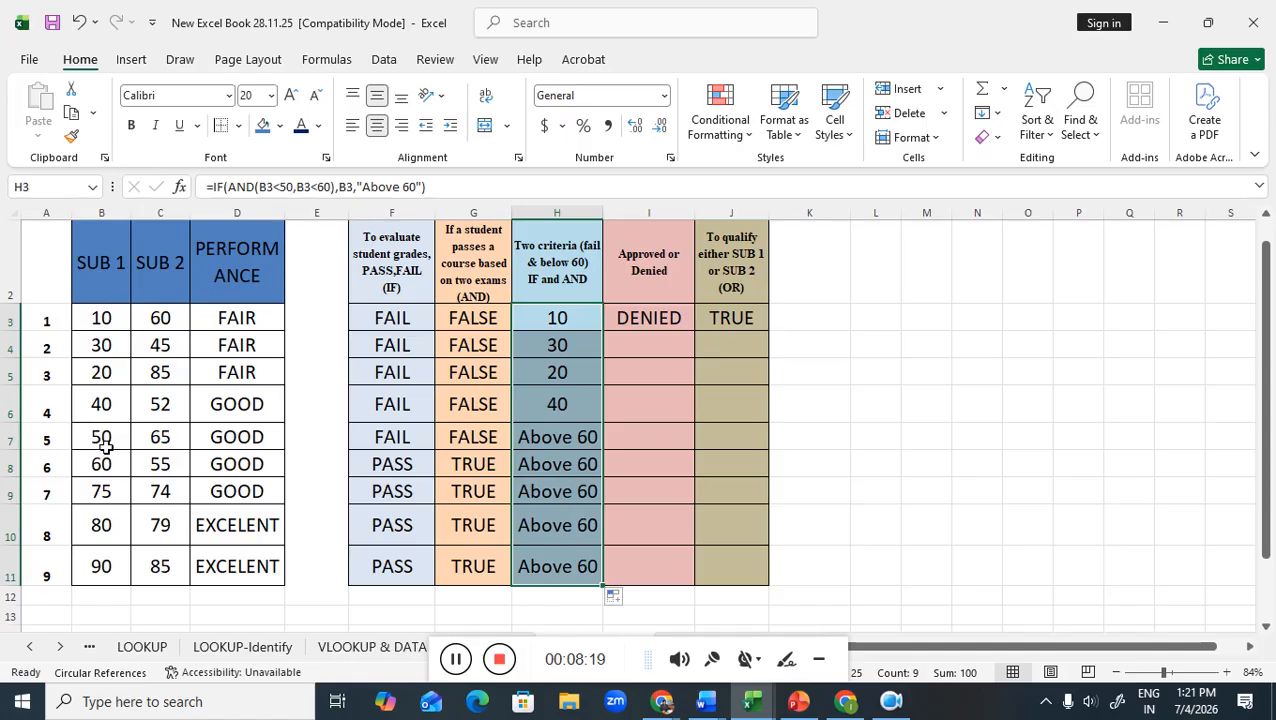
click(119, 229)
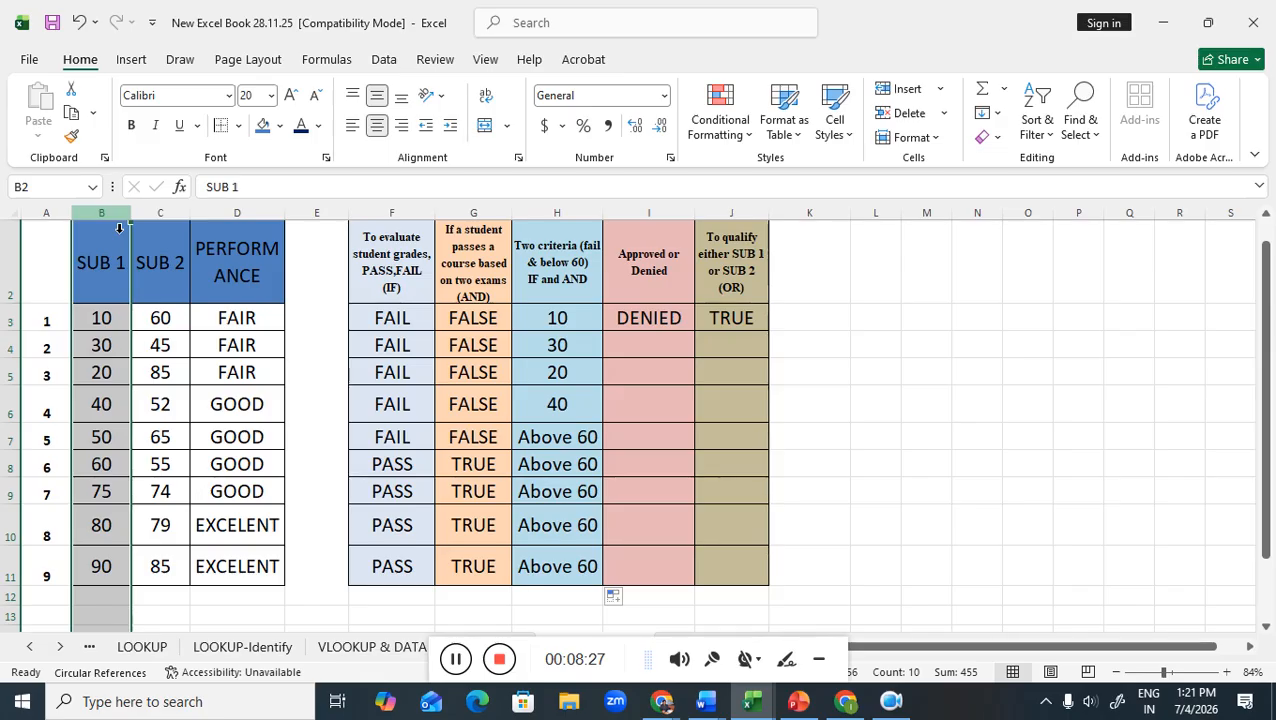
Change the second AND condition in the H3 formula to C3<60, keeping B3 and "Above 60" as its results
click(578, 328)
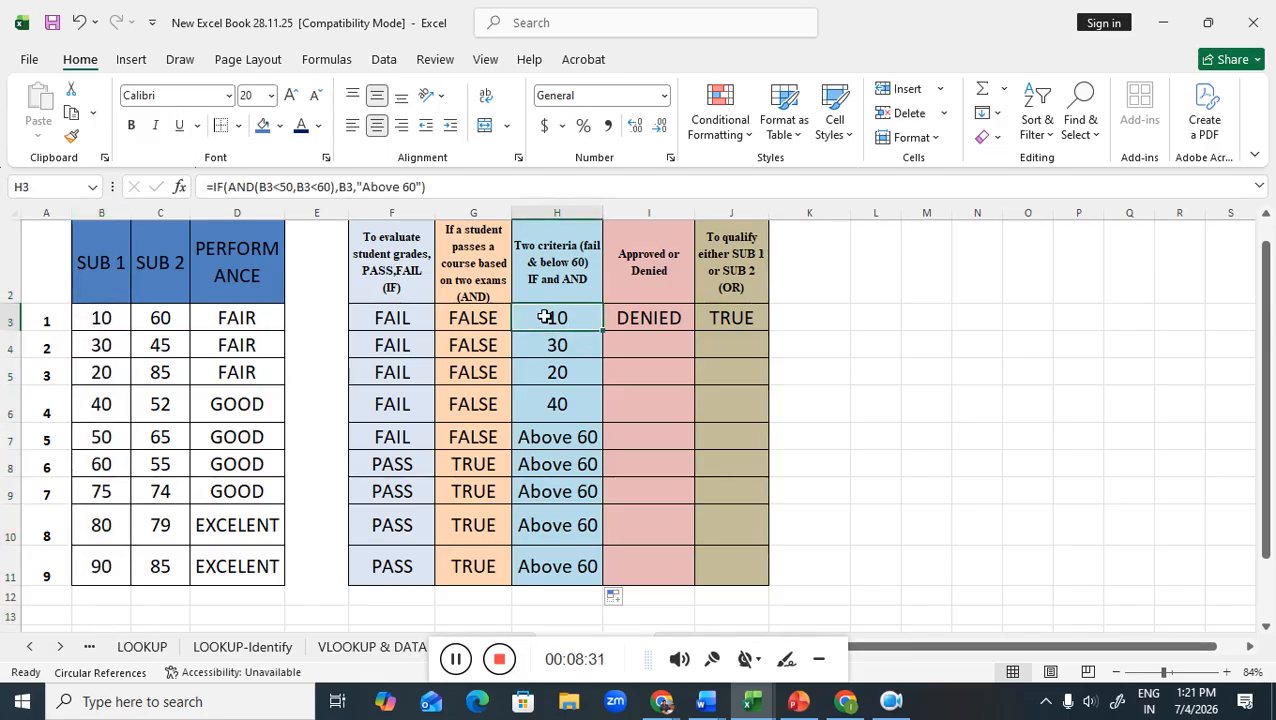
click(319, 188)
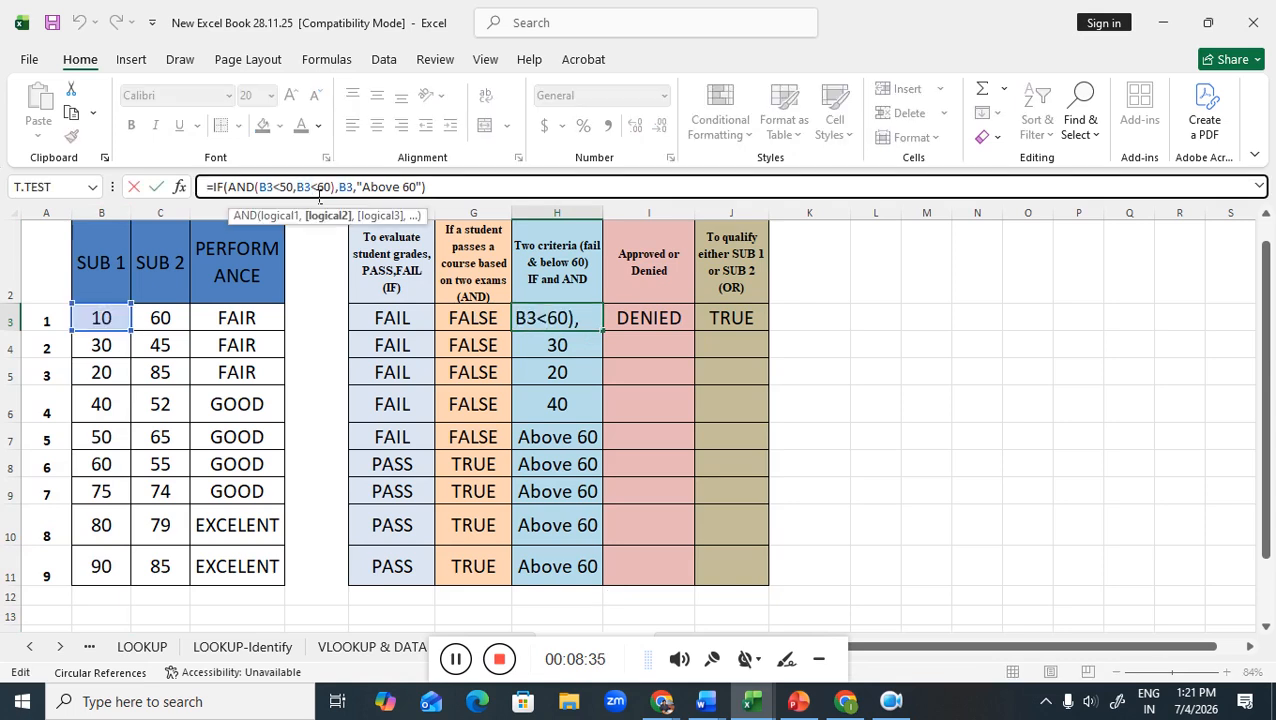
key(BackSpace)
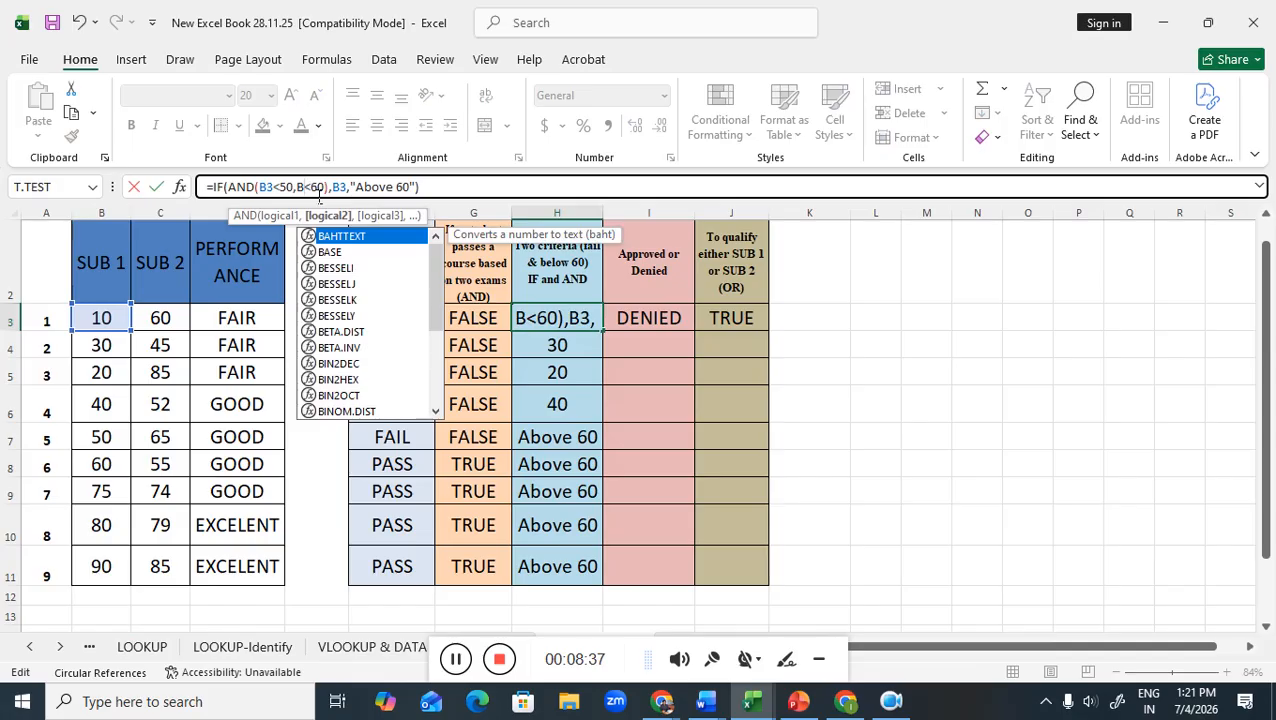
key(BackSpace)
text(c)
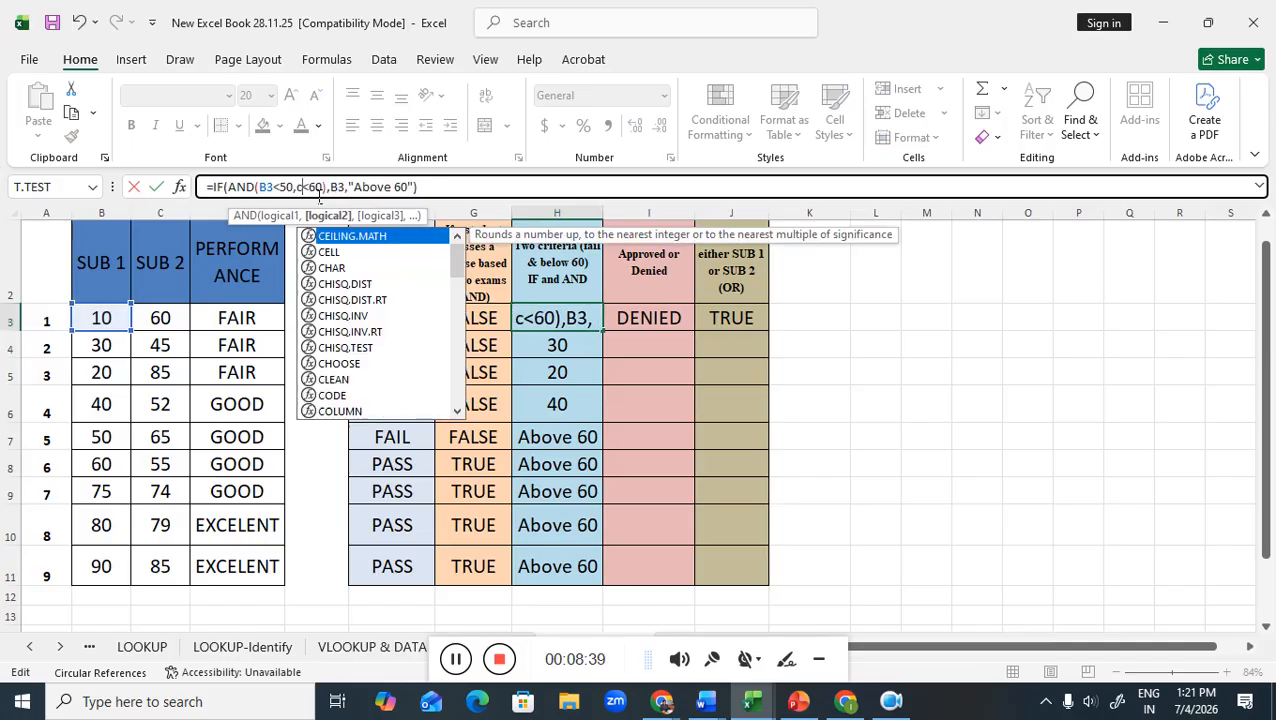
key(BackSpace)
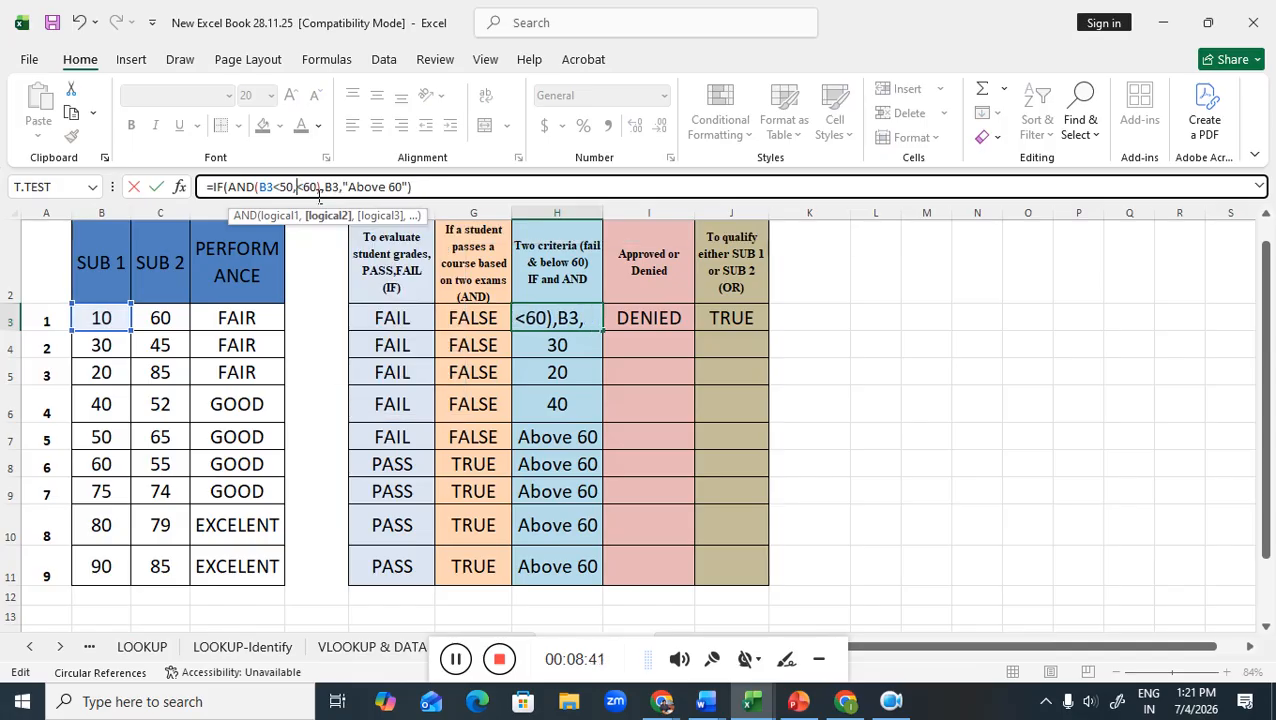
text(C3)
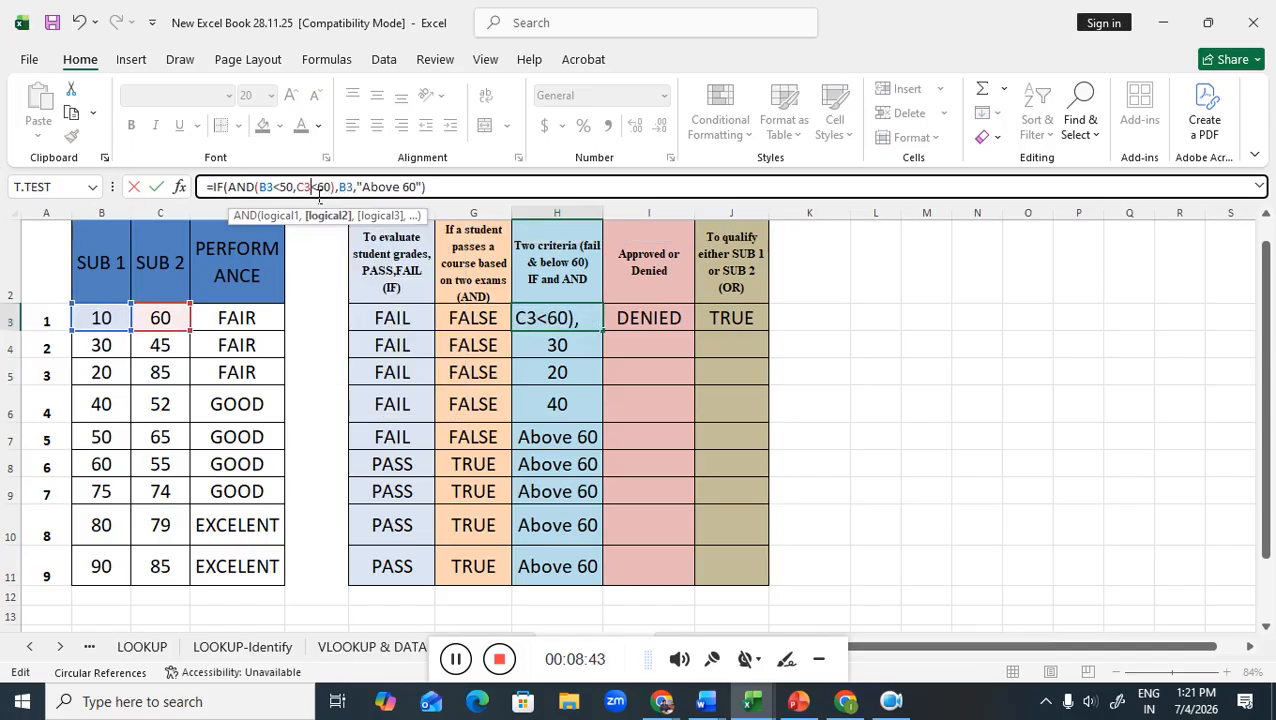
click(446, 190)
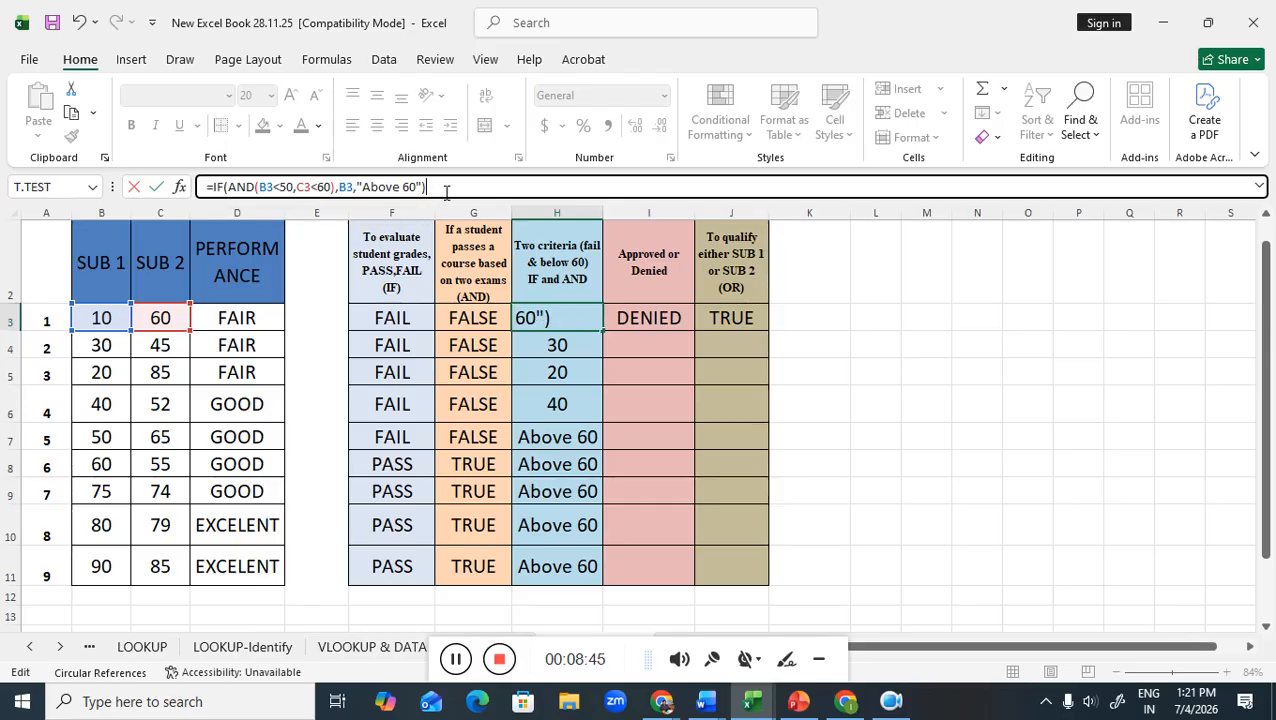
key(Return)
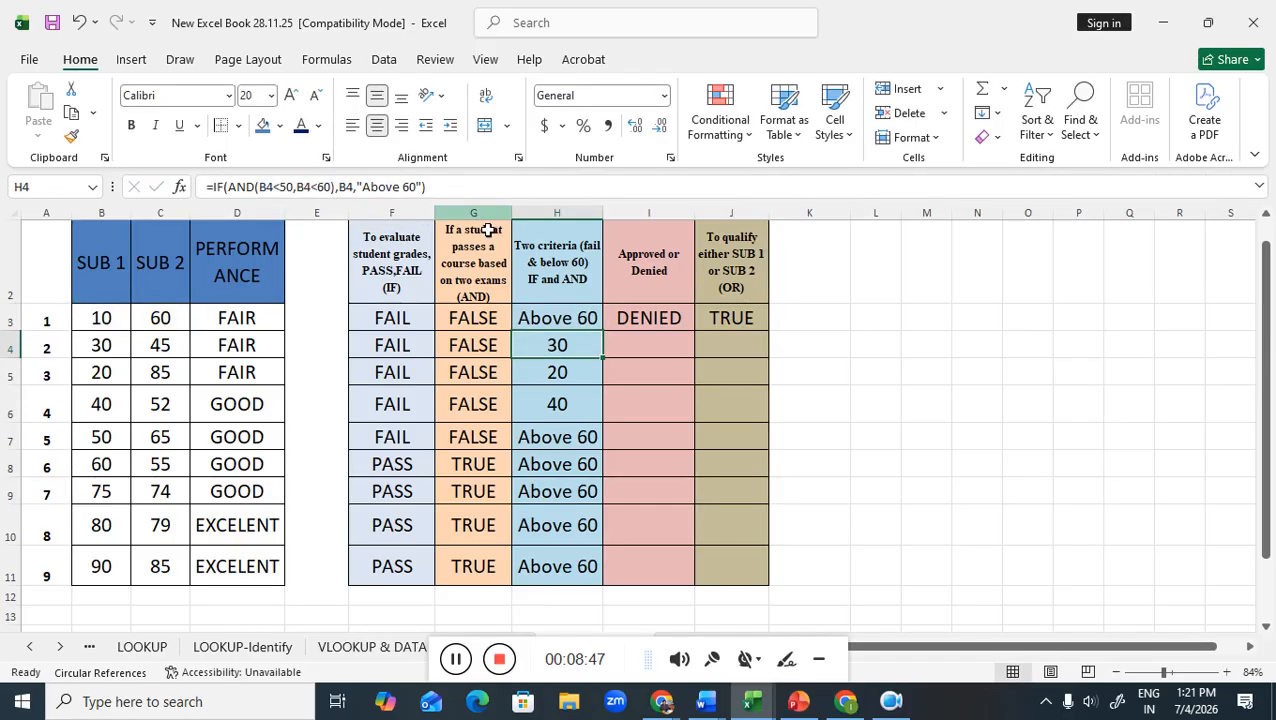
Copy the revised IF and AND formula from H3 down through H11
click(552, 323)
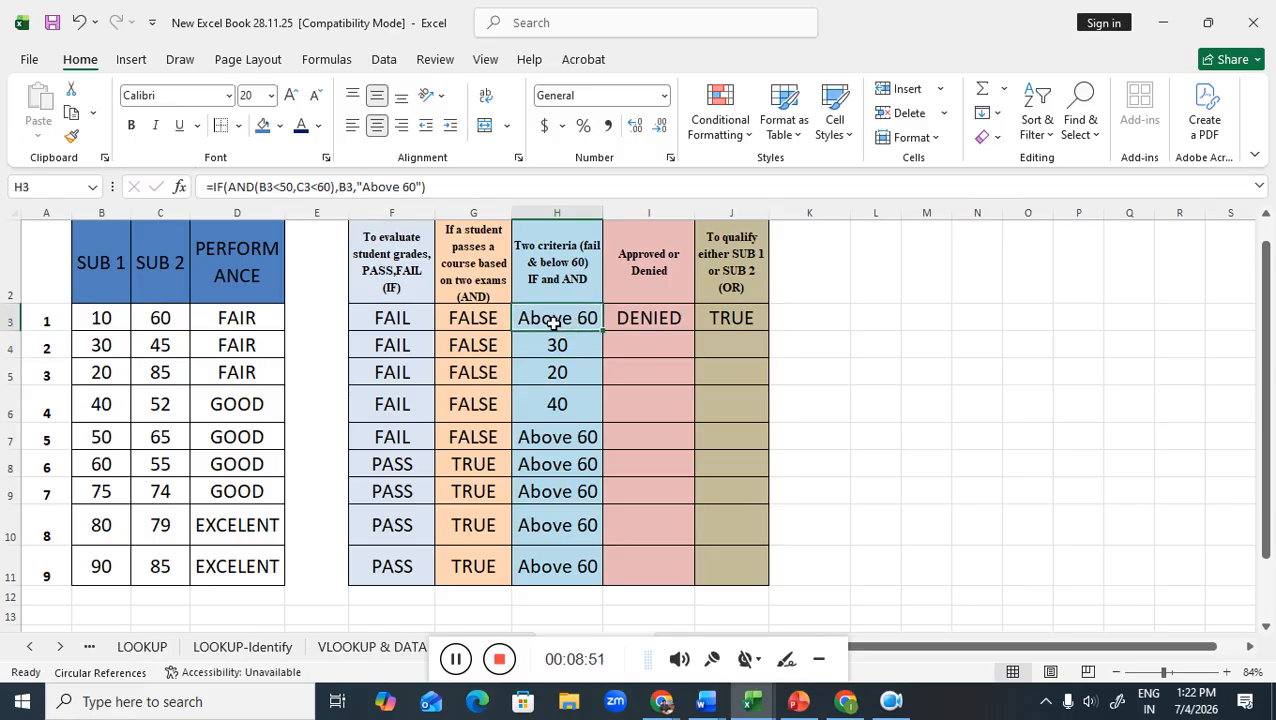
drag(603, 333, 599, 570)
click(919, 400)
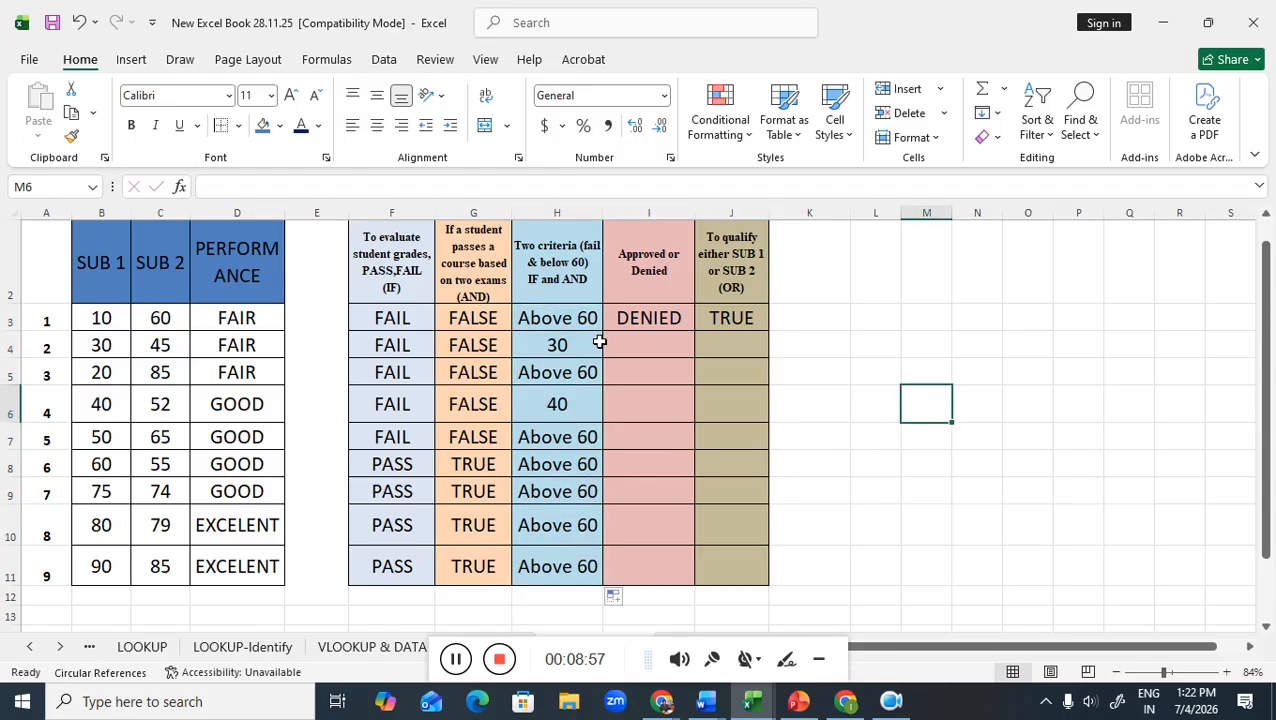
Compare the column H results in rows 3 to 5 with the SUB 1 and SUB 2 marks
click(580, 320)
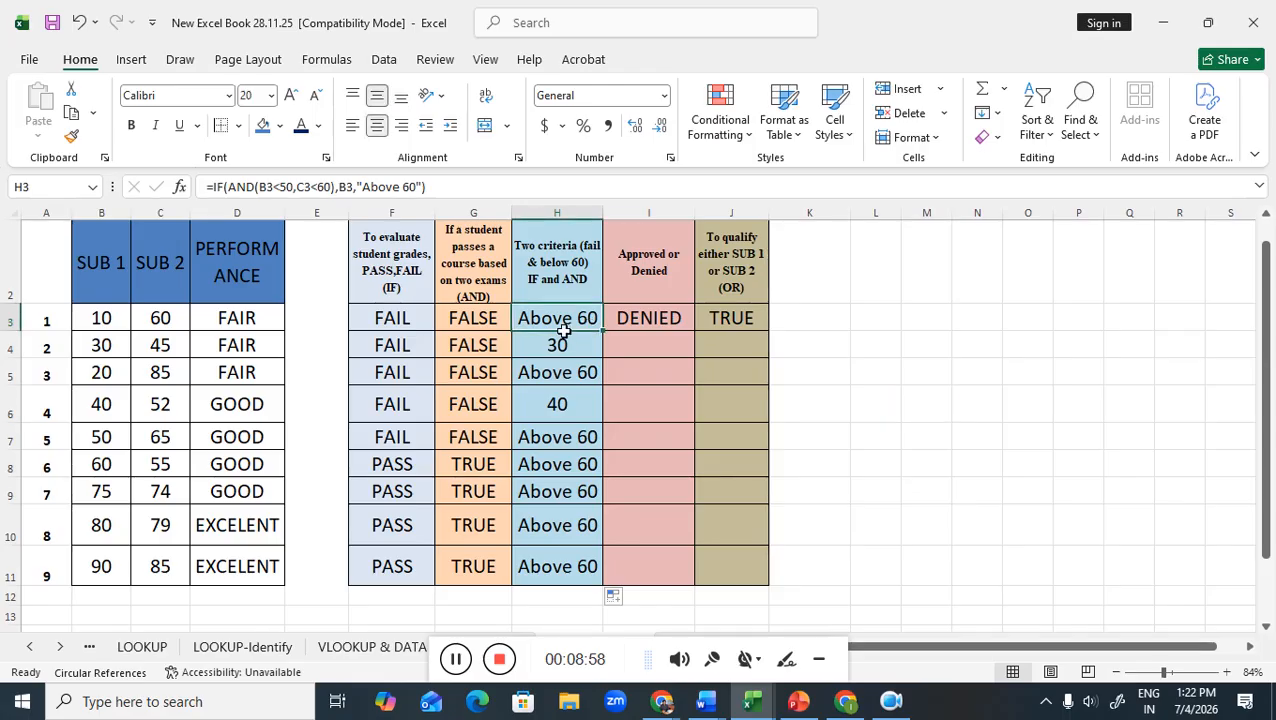
click(116, 322)
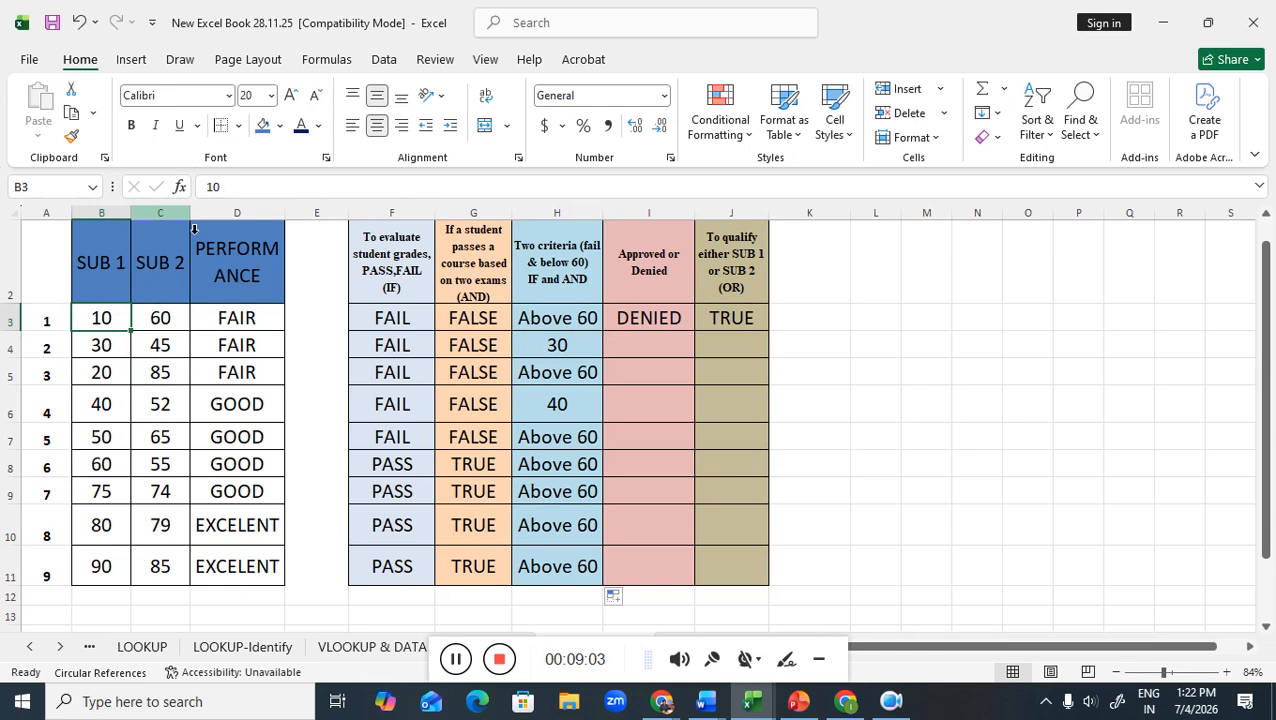
click(164, 326)
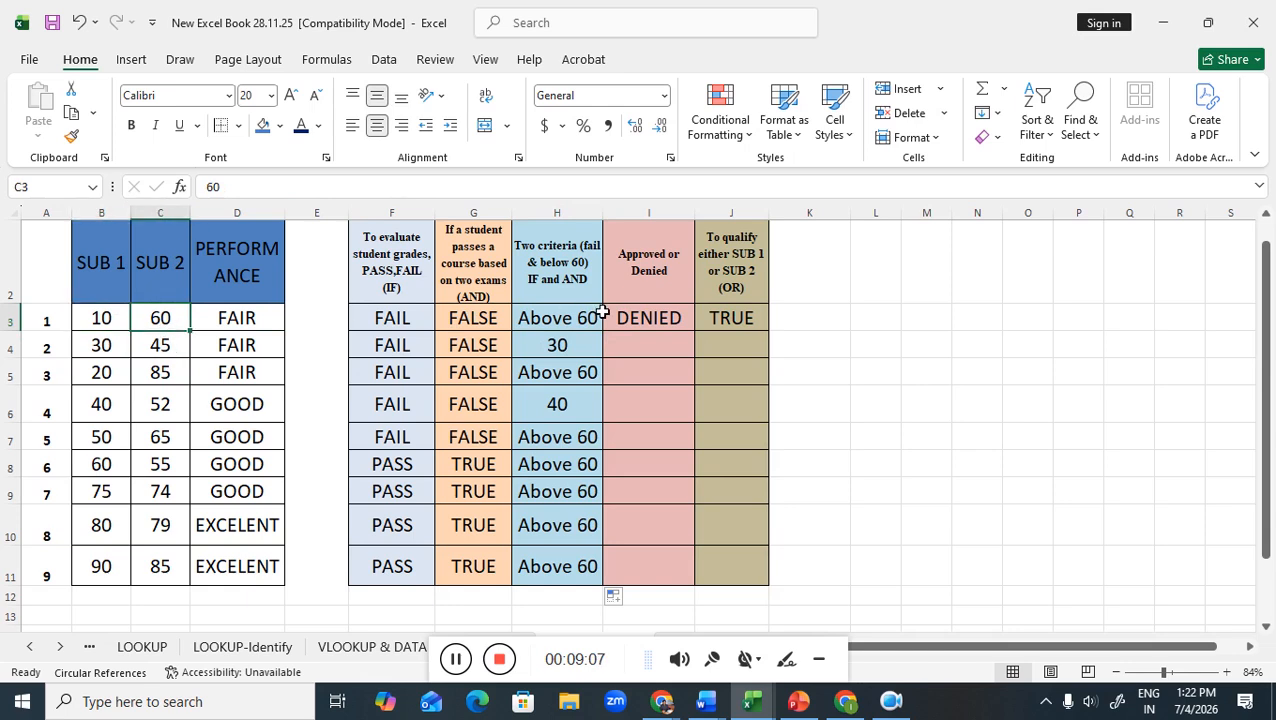
click(557, 325)
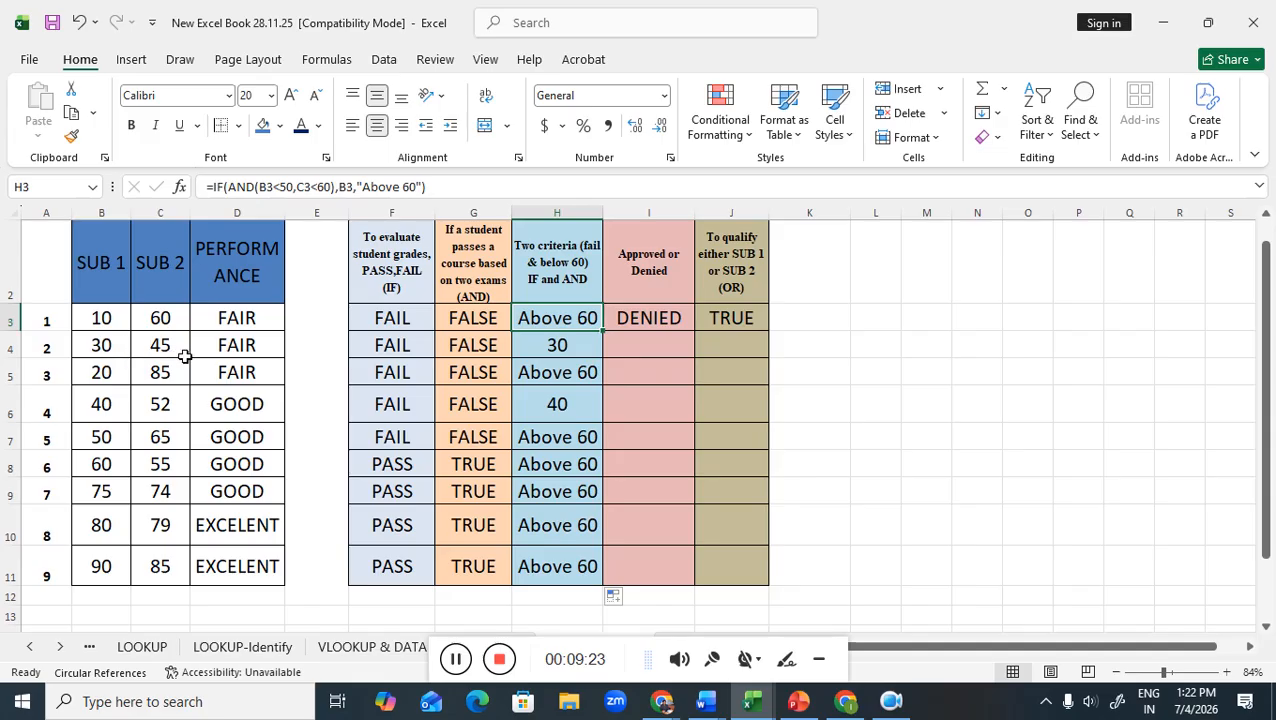
click(121, 359)
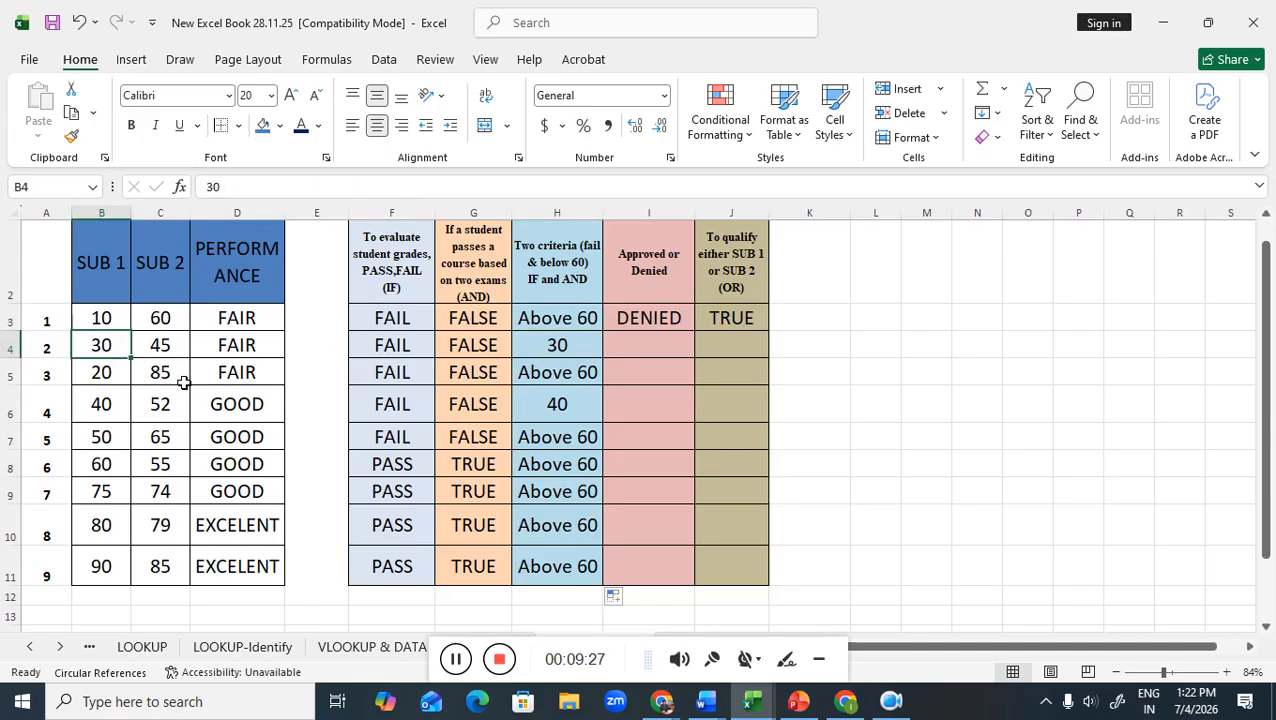
double_click(165, 374)
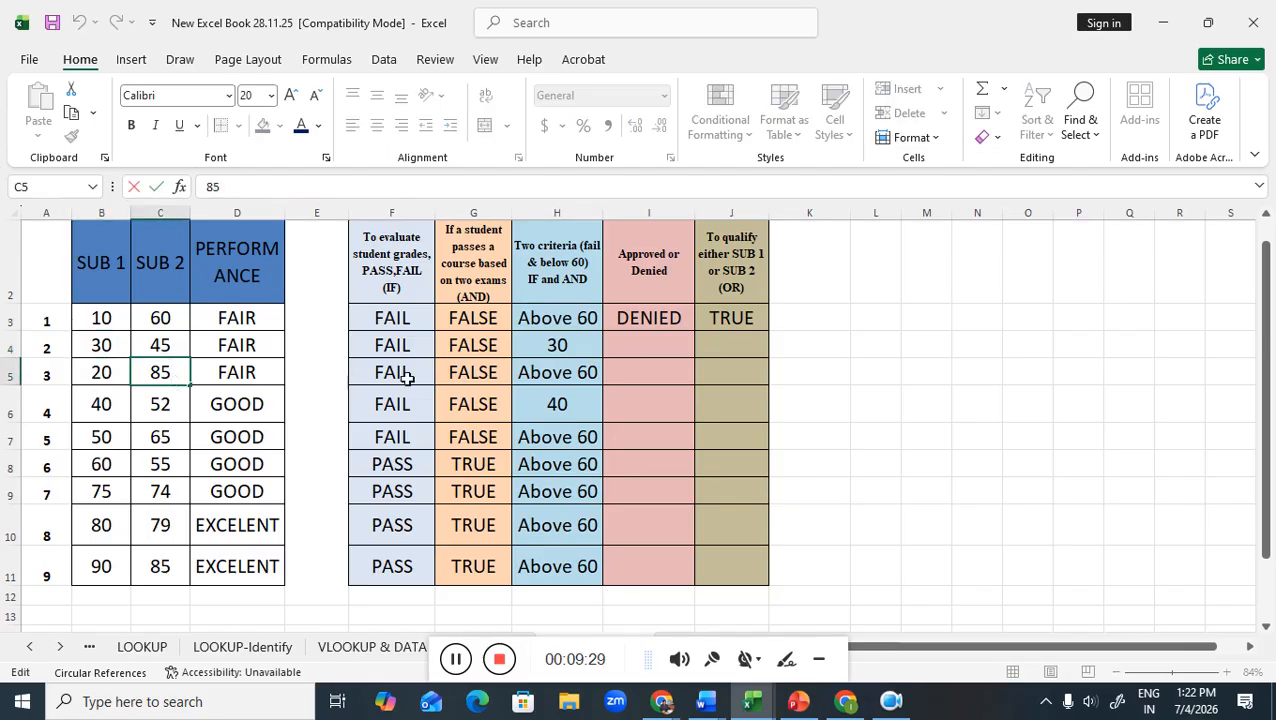
Examine the true and false values of the H5 formula, removing any stray cell reference before closing it
double_click(555, 385)
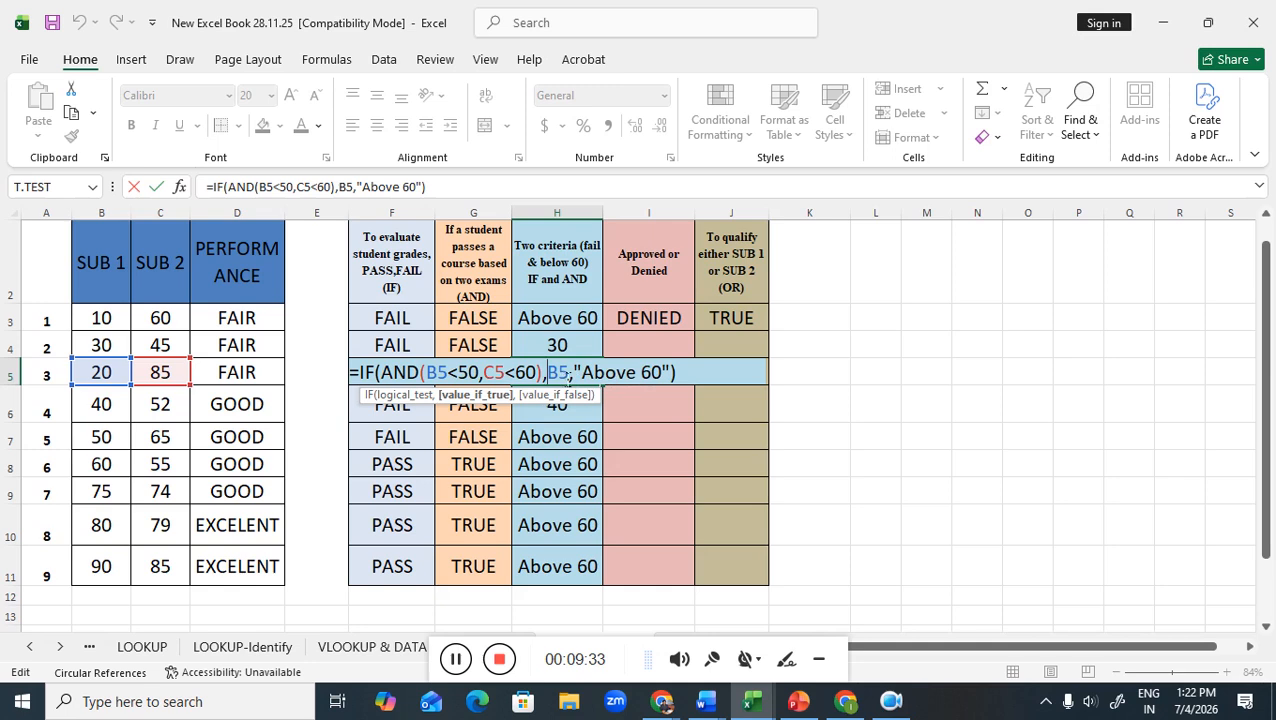
double_click(566, 373)
double_click(606, 372)
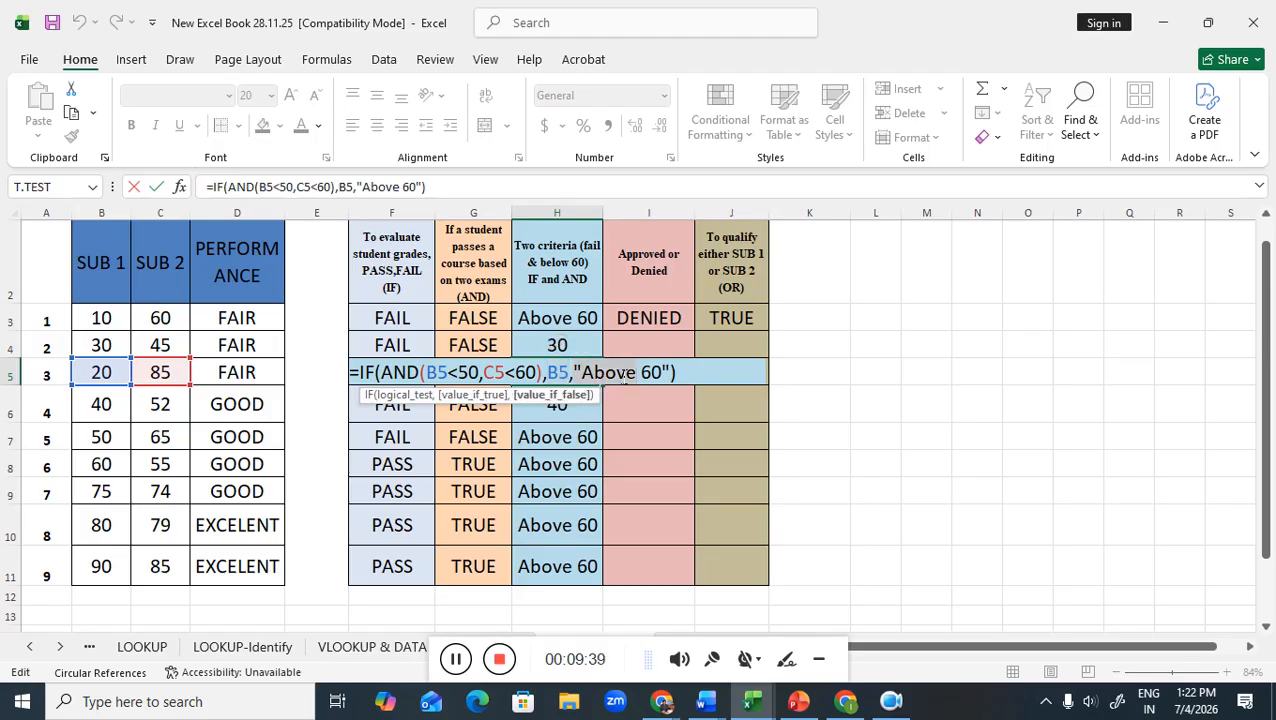
click(638, 372)
click(830, 376)
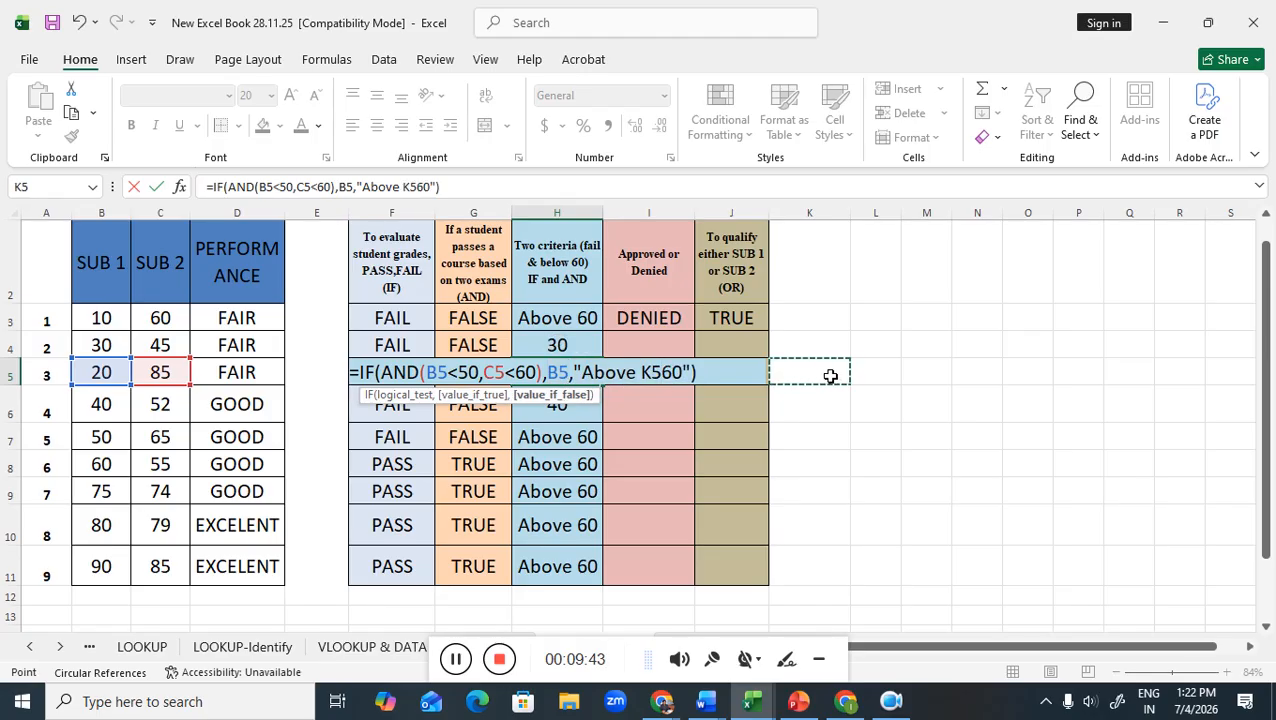
key(BackSpace)
key(BackSpace)
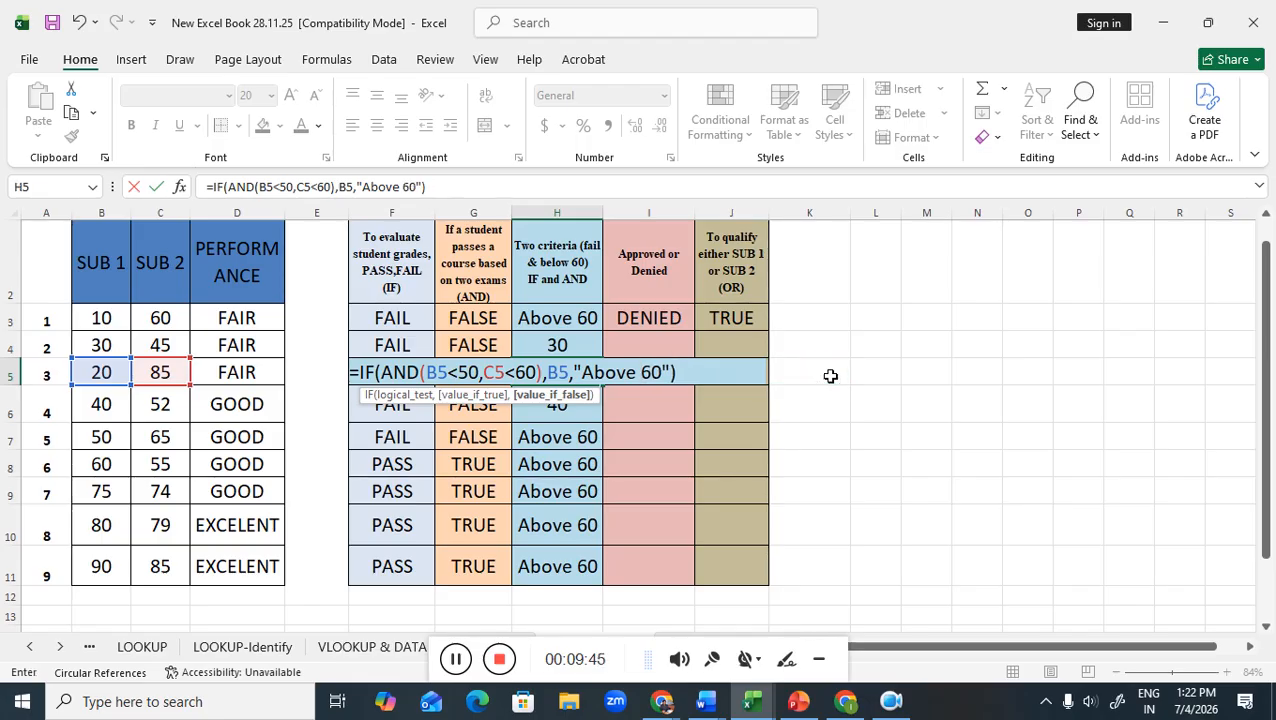
key(Down)
key(BackSpace)
key(BackSpace)
key(ctrl+Return)
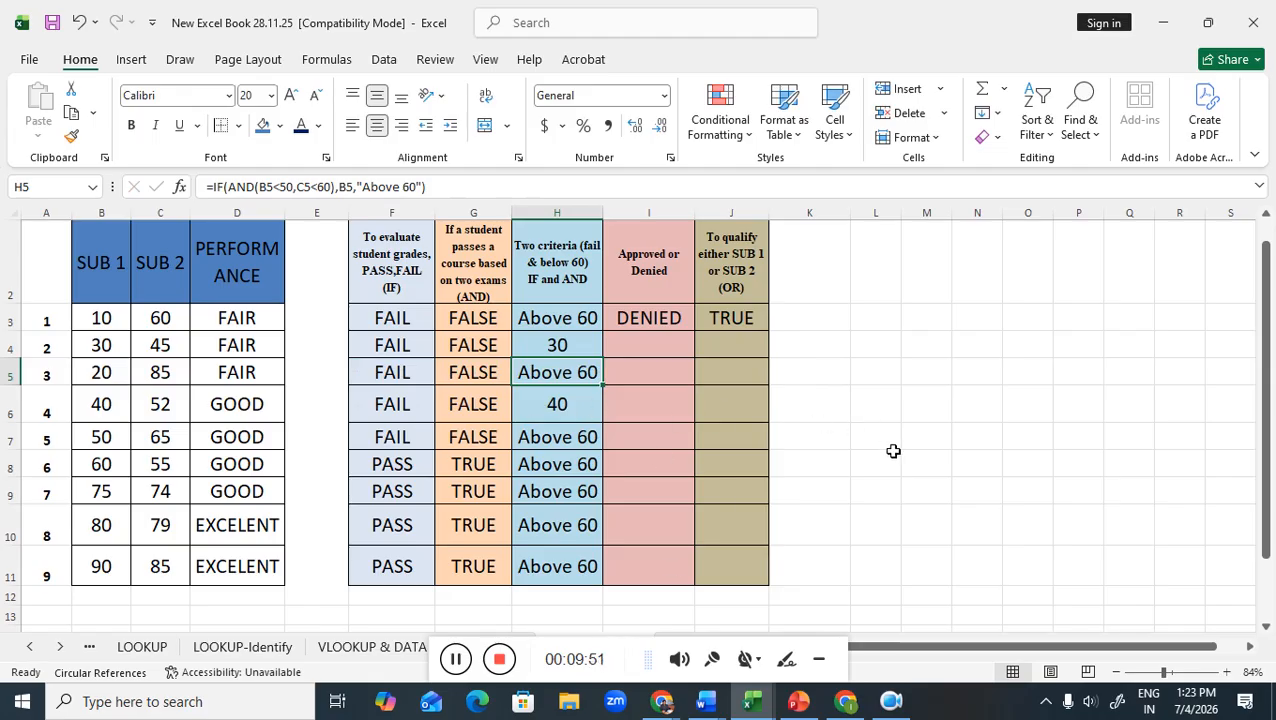
Review the APPROVE or DENIED formula in I3 and copy it down through I11
click(672, 278)
double_click(665, 320)
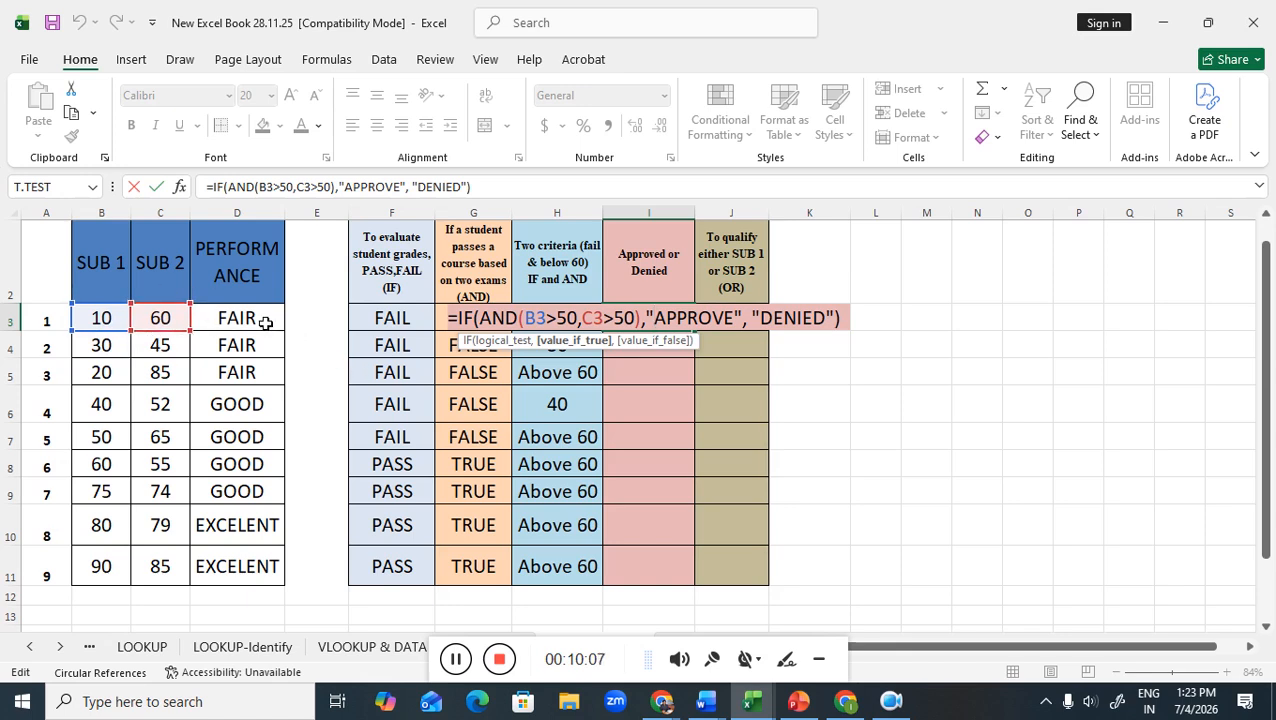
click(500, 192)
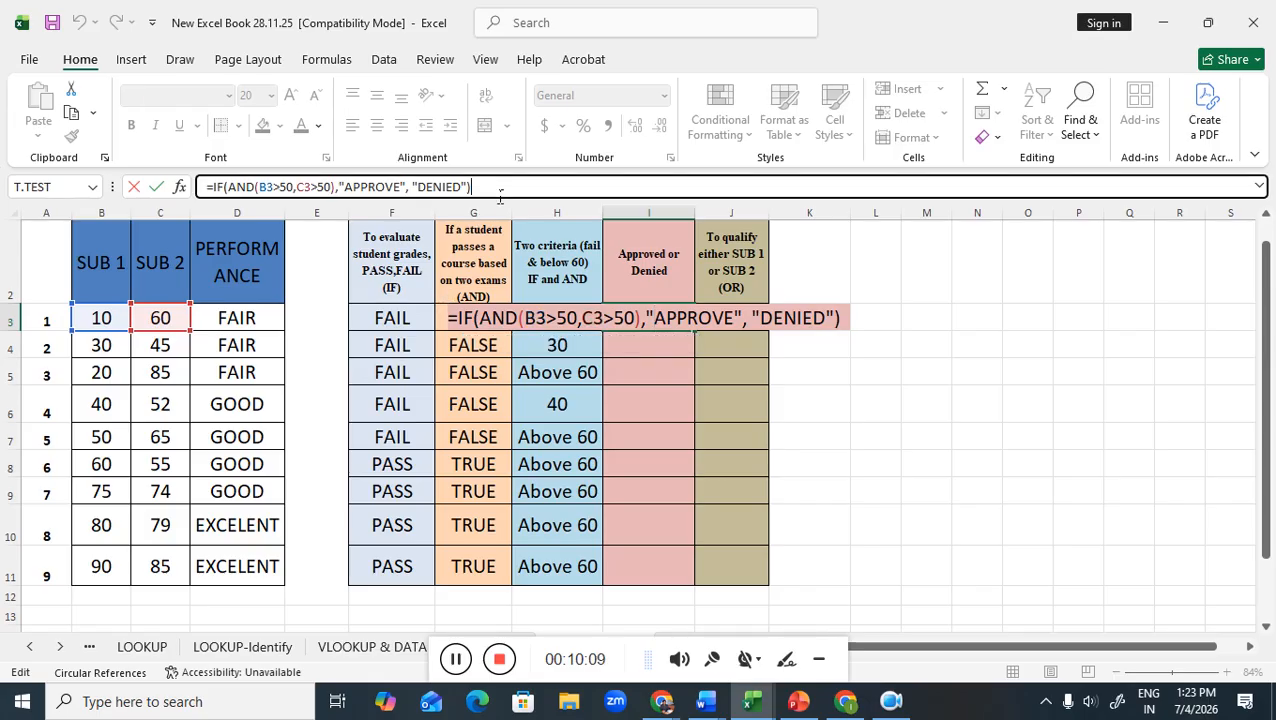
key(Return)
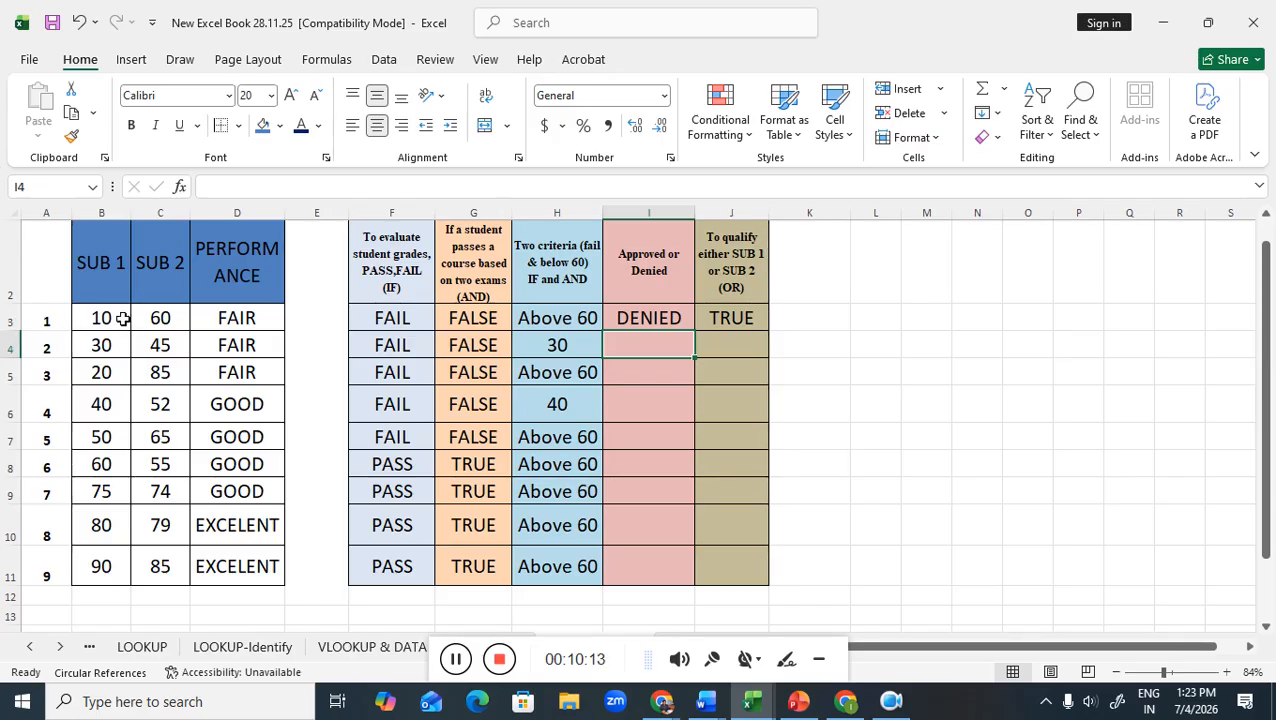
click(657, 320)
double_click(696, 332)
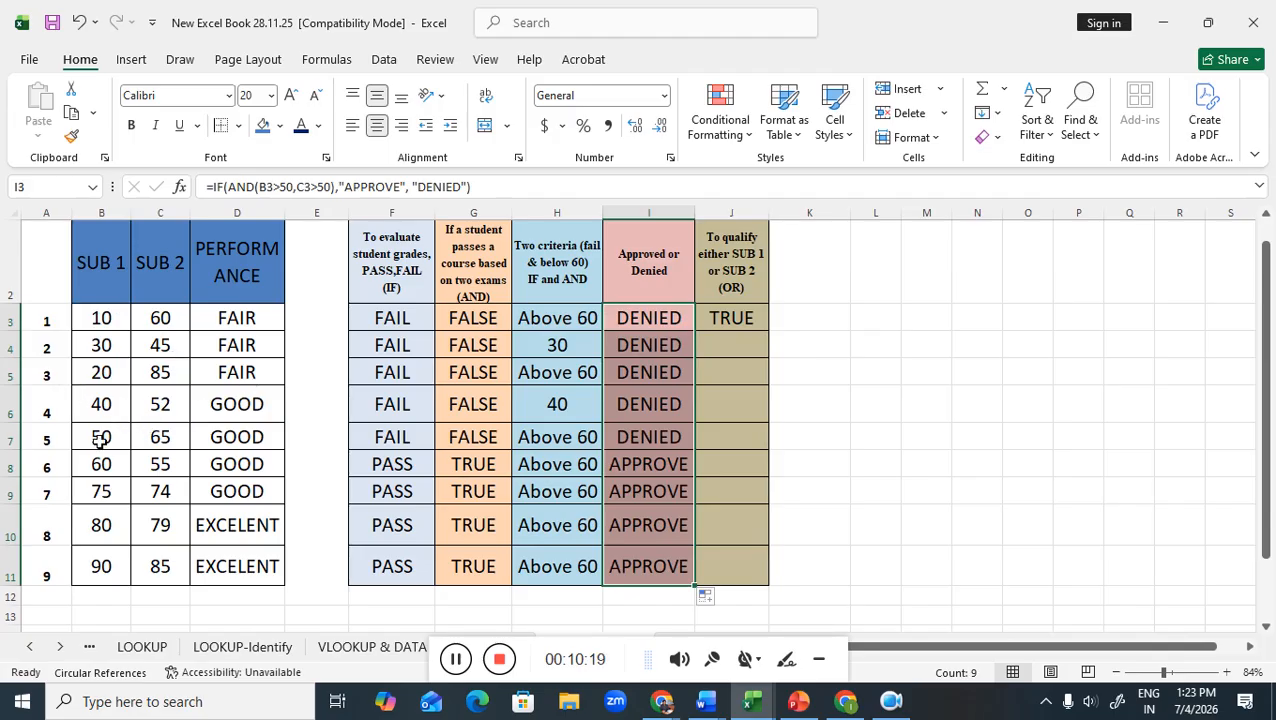
Check the approval results in I7 and I8 against the marks in rows 7 and 8 and the formula's conditions
click(10, 446)
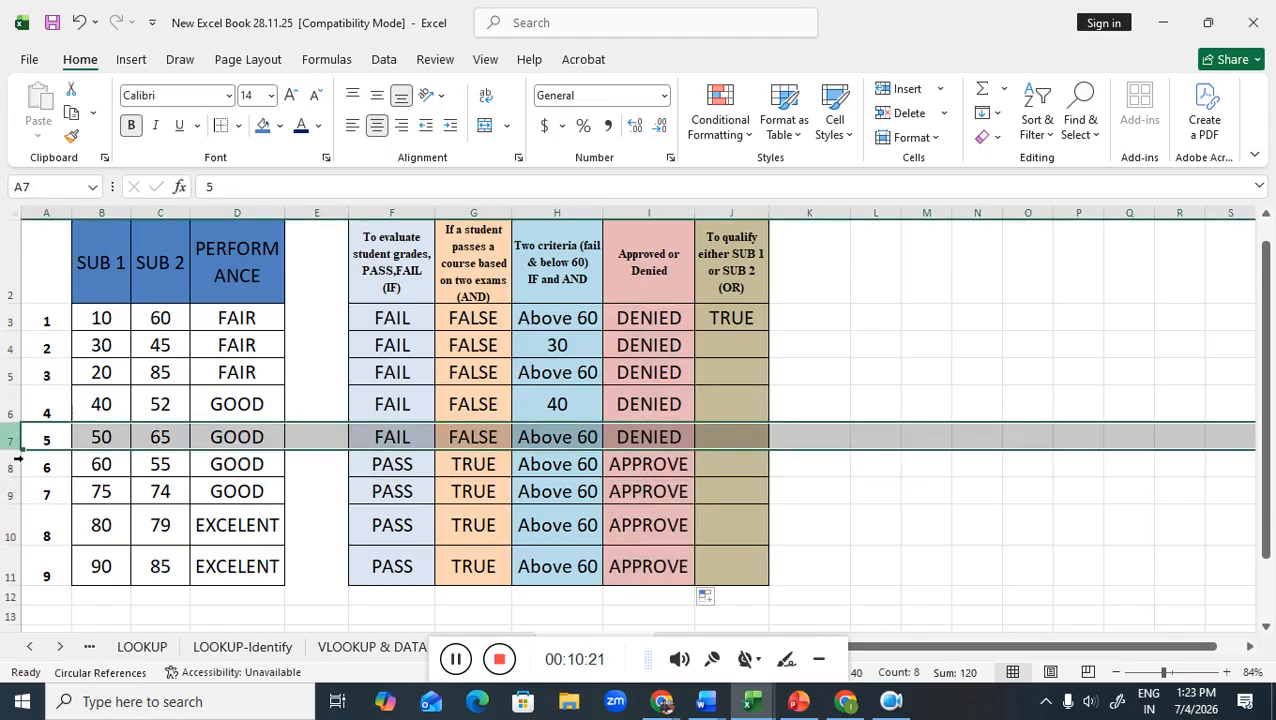
click(646, 438)
double_click(646, 438)
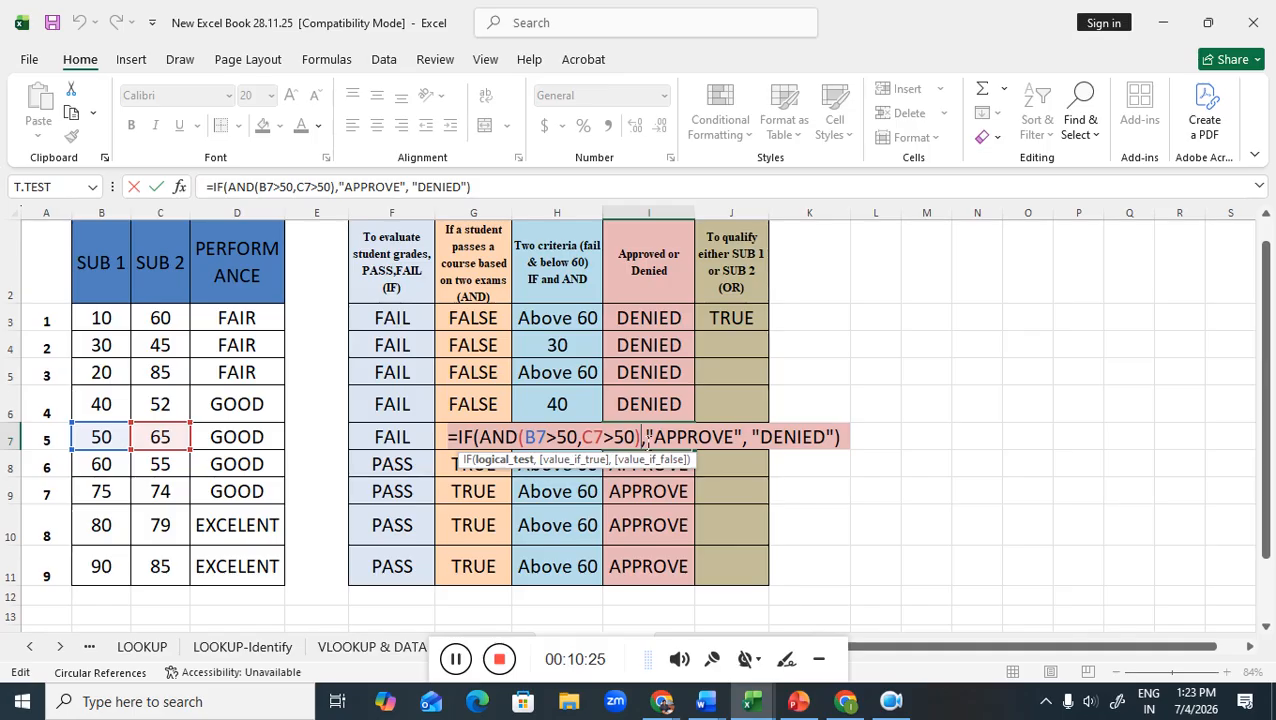
click(988, 496)
click(677, 449)
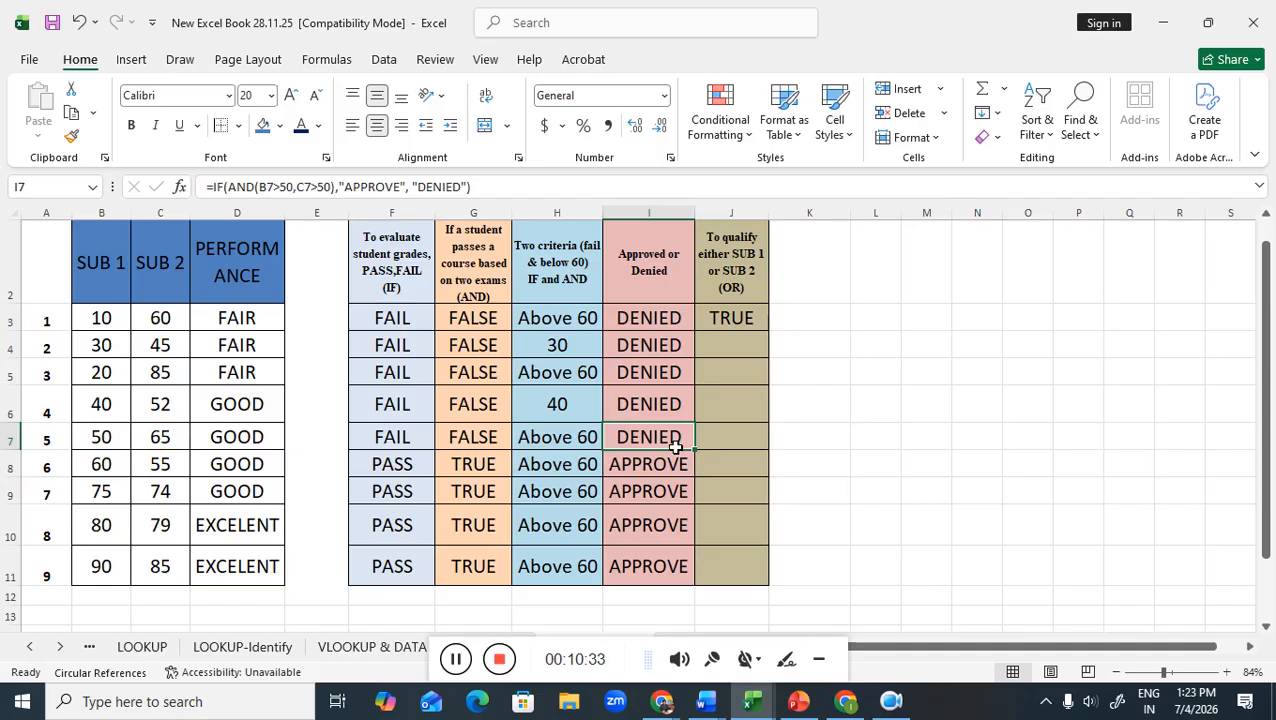
click(667, 472)
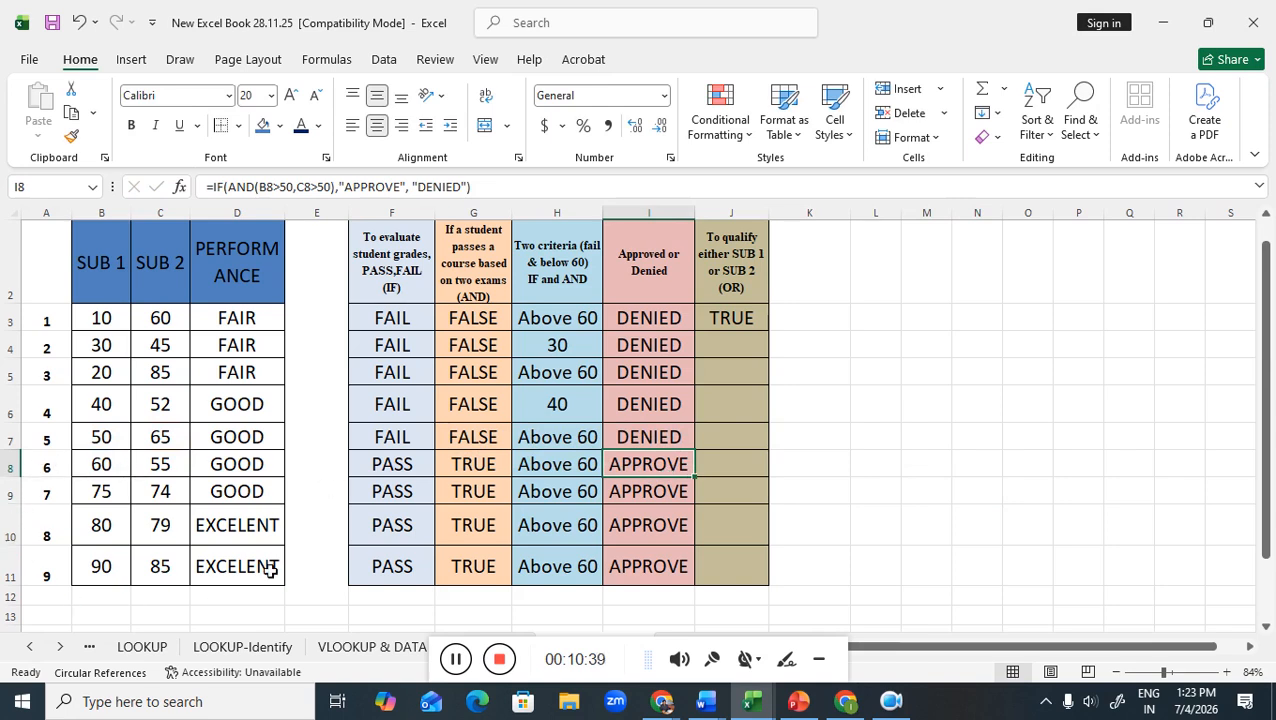
Review the OR formula in J3 against the row 3 marks and copy it down through J11
click(733, 323)
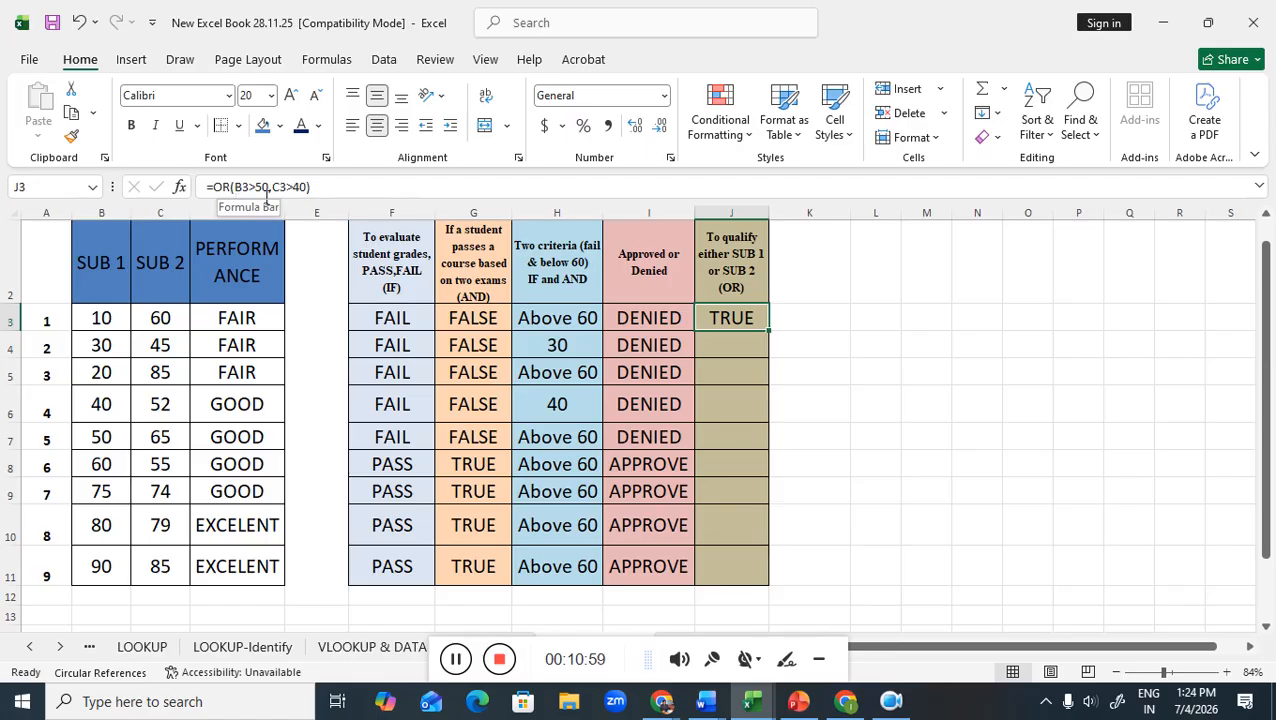
click(104, 323)
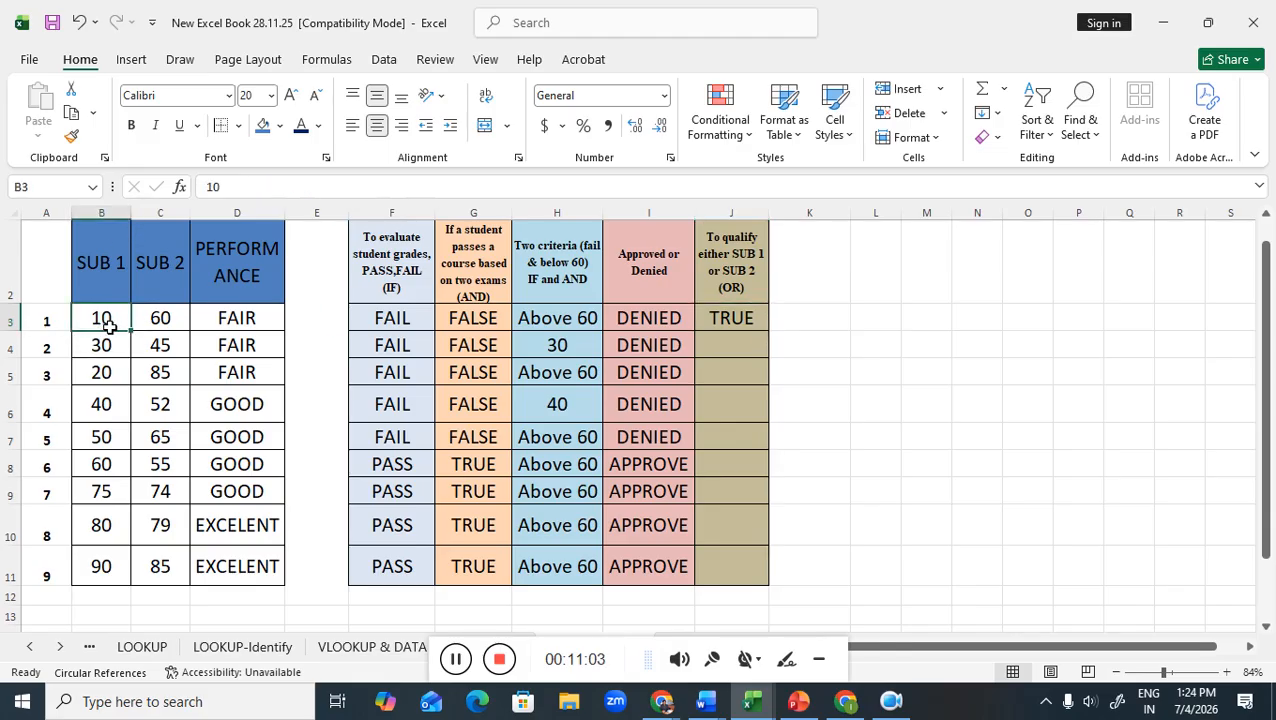
click(733, 321)
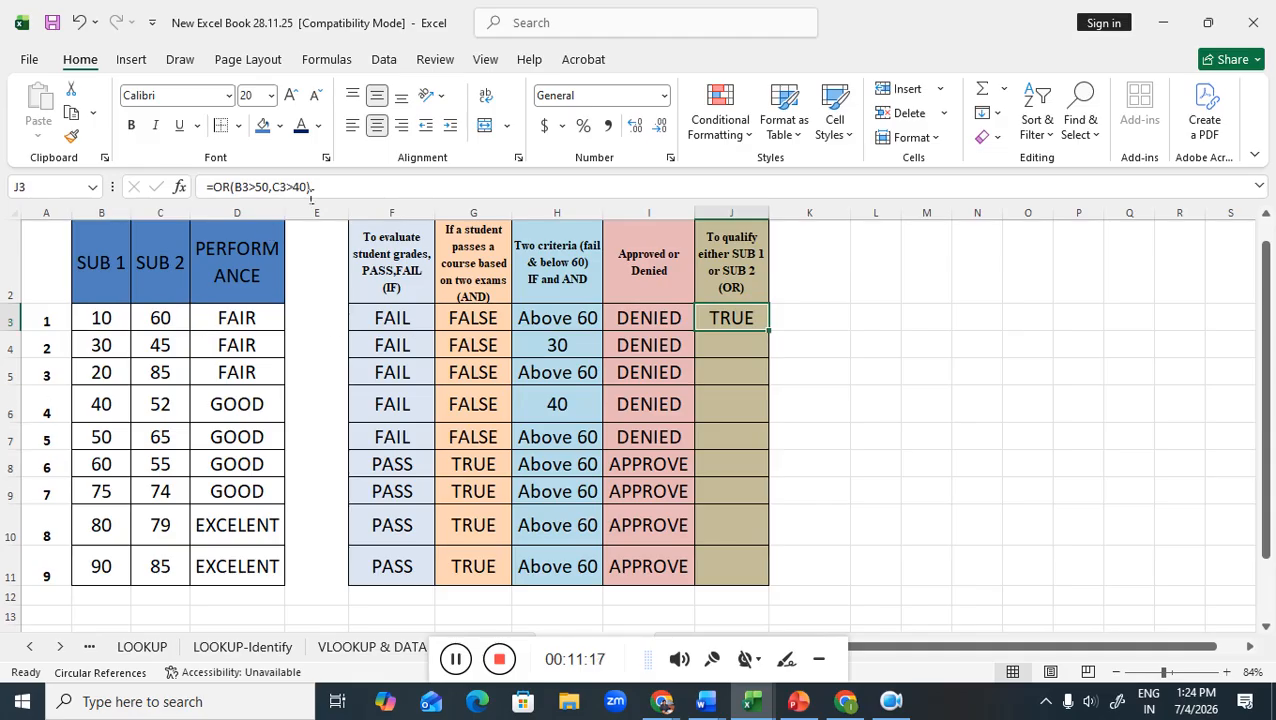
double_click(778, 339)
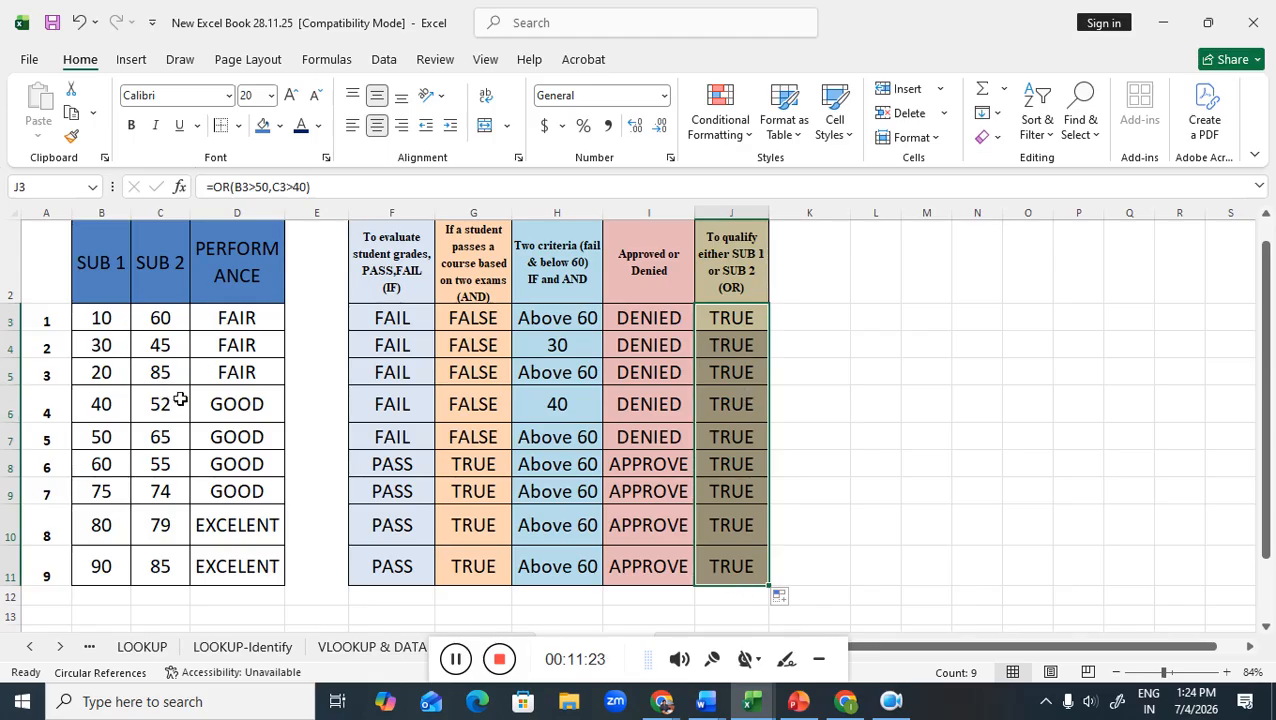
Recheck the cells referenced by the OR formula in J3 against the SUB 1 and SUB 2 marks
click(322, 189)
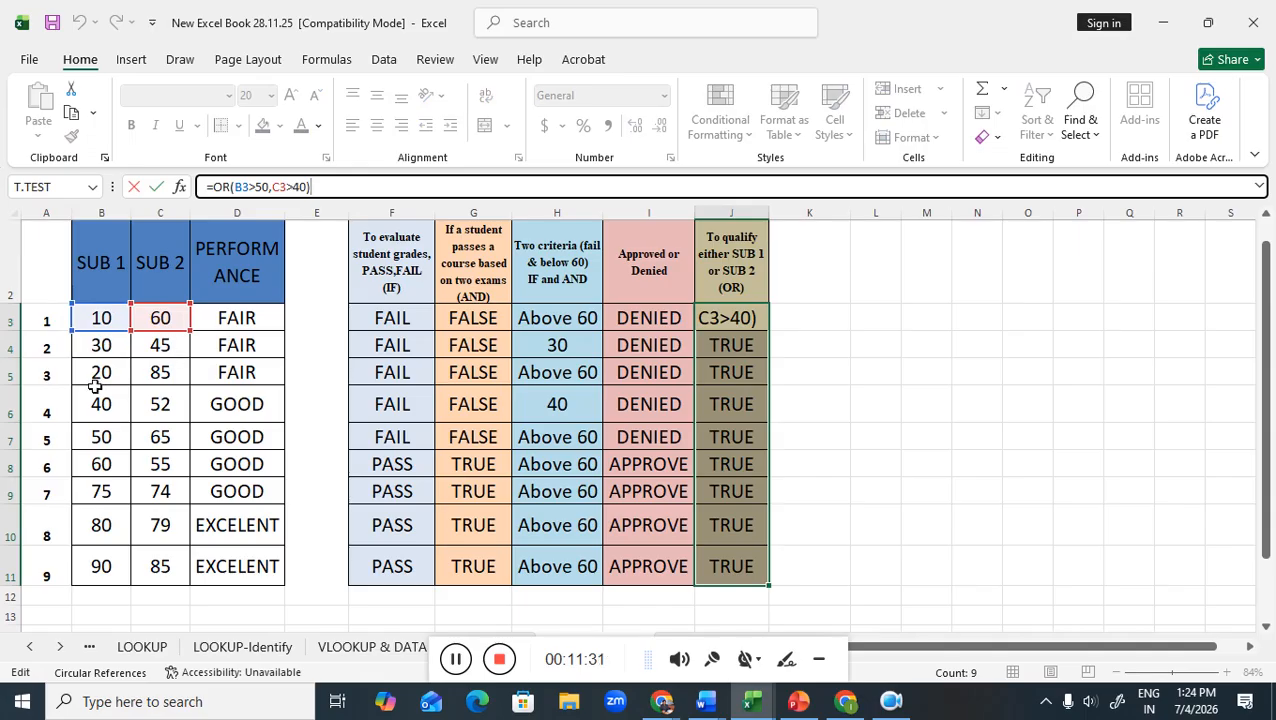
click(871, 402)
double_click(868, 406)
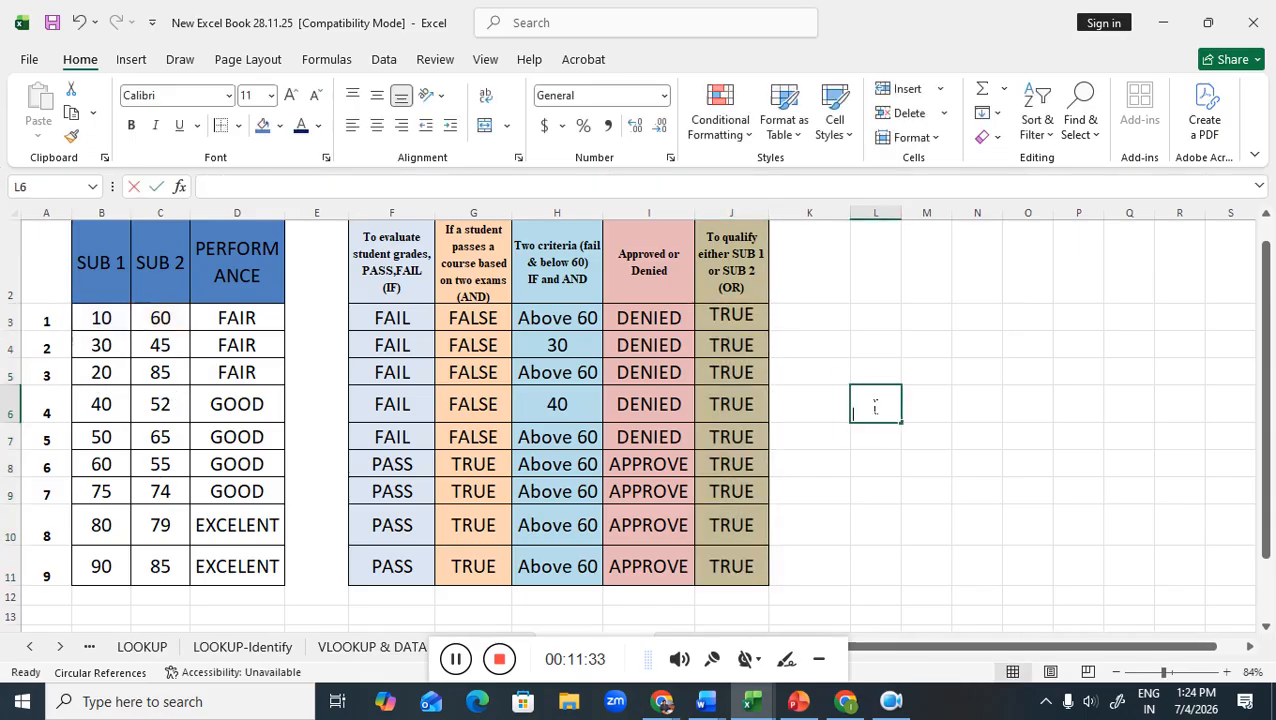